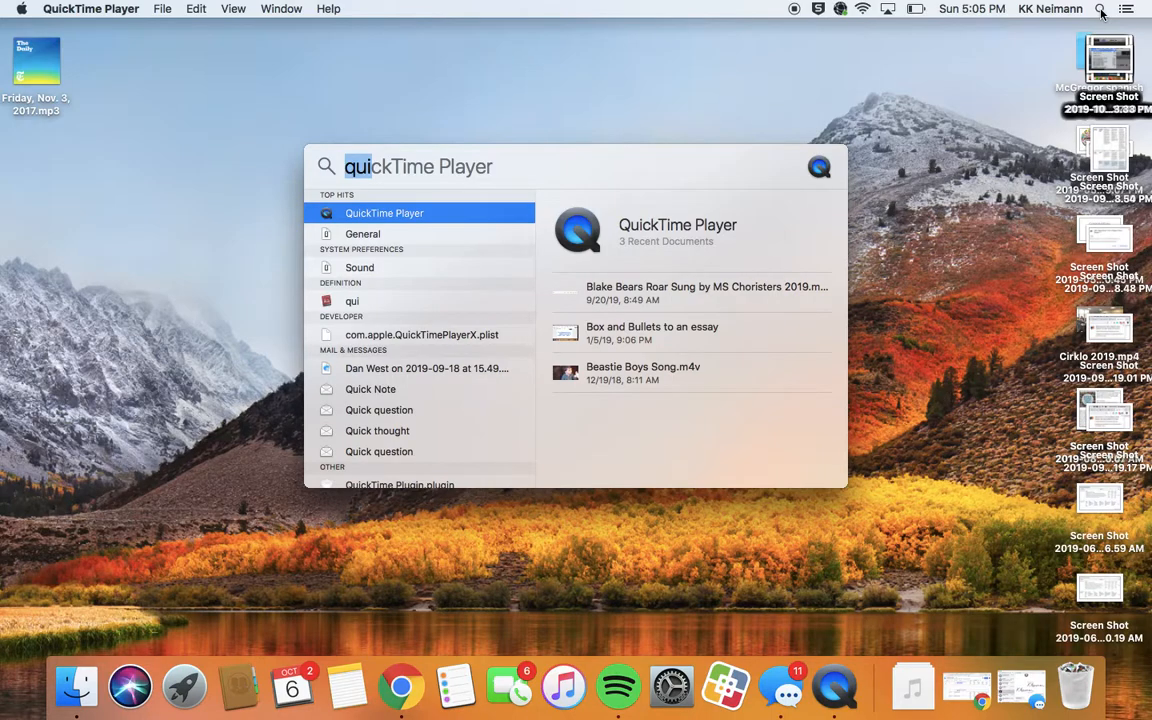
- Search Spotlight for 'gara' and launch GarageBand, which opens the Podcast Proj 1 project
click(499, 167)
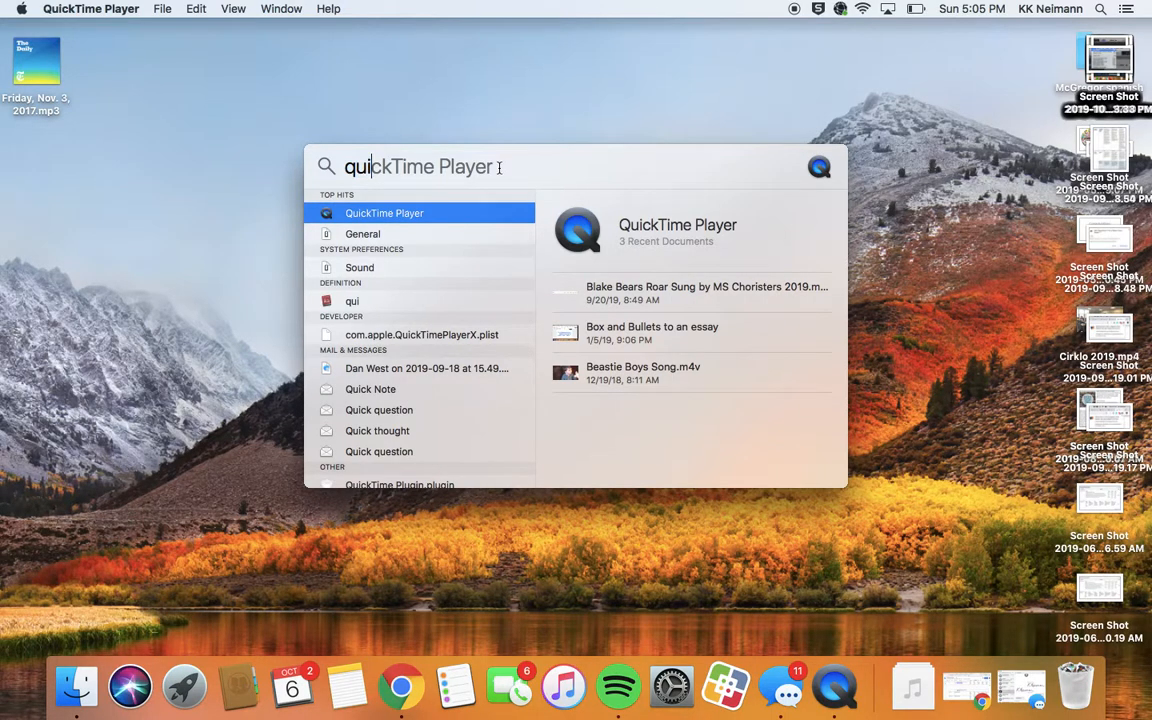
key(BackSpace)
key(BackSpace)
key(BackSpace)
text(gara)
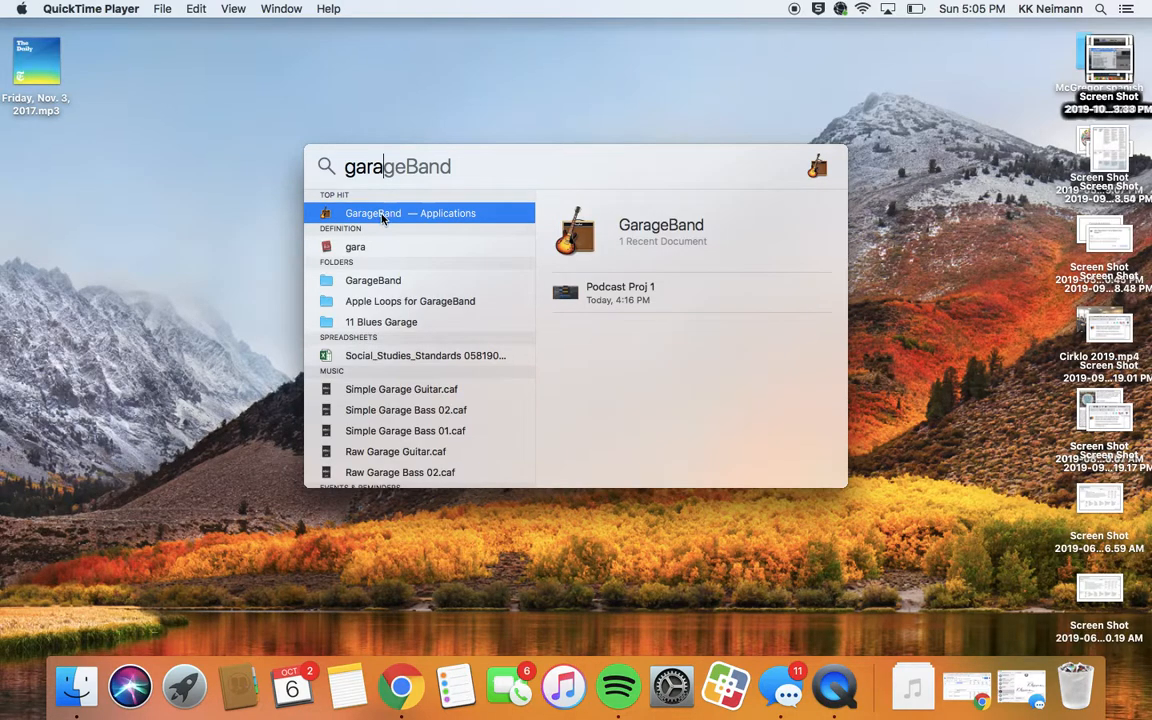
double_click(383, 213)
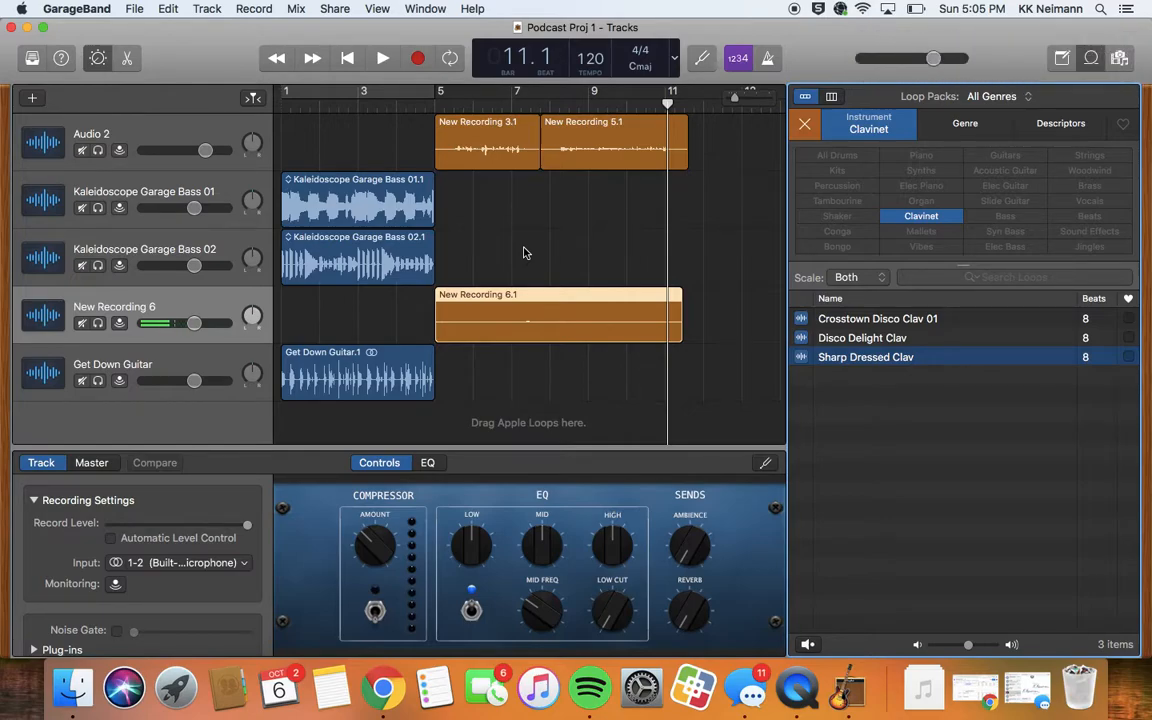
- Create a new Empty Project from the File menu's New command
click(134, 9)
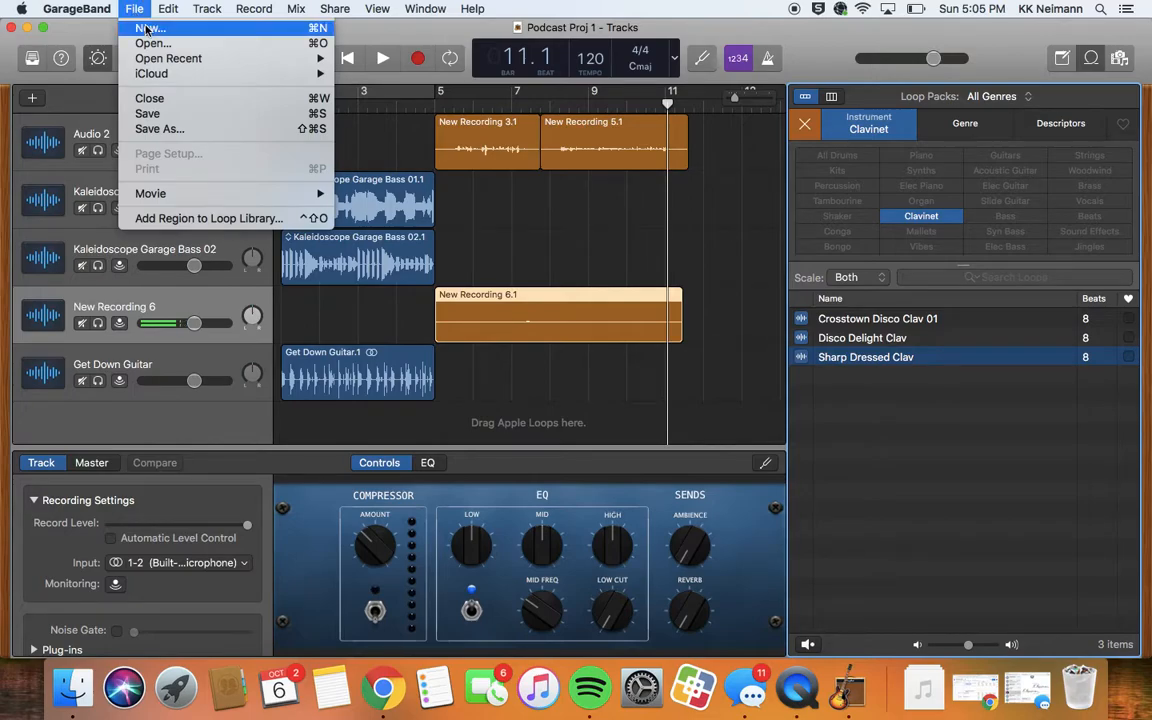
click(146, 30)
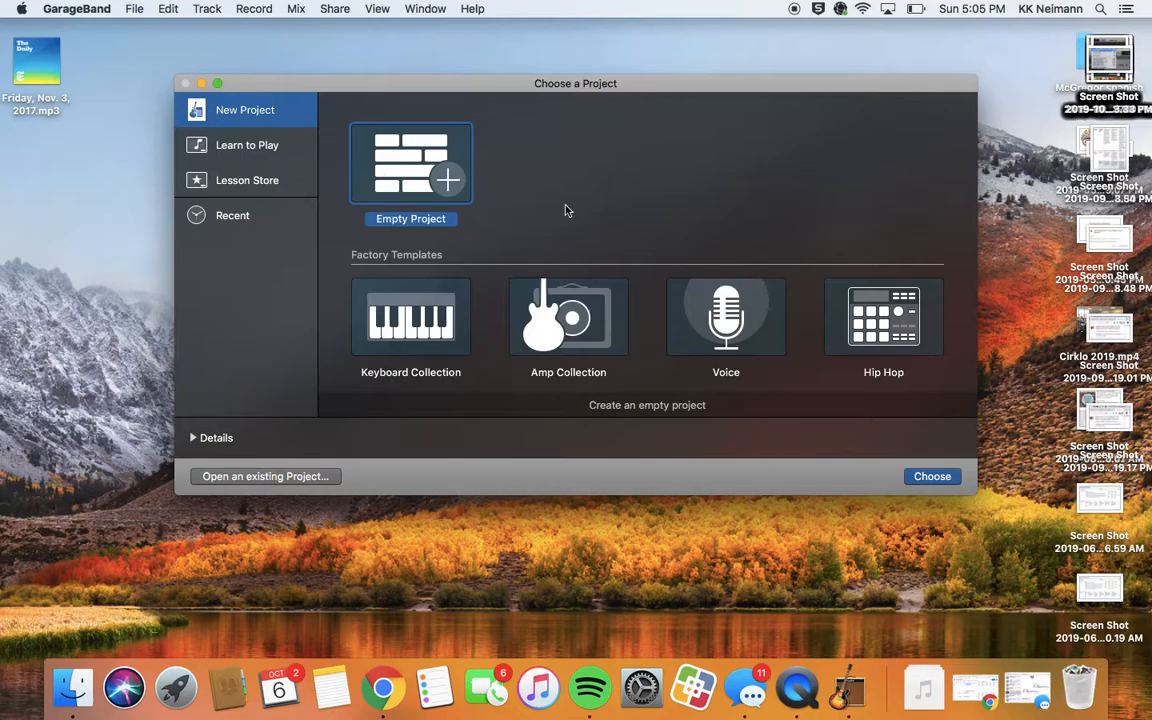
click(930, 474)
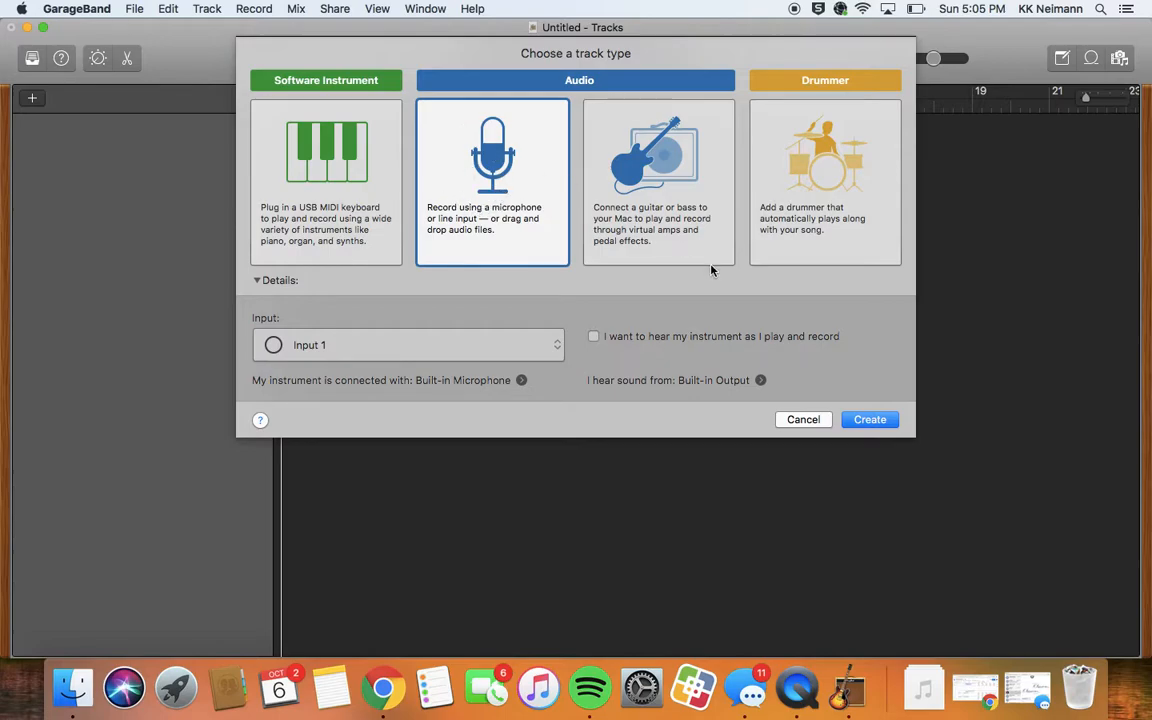
- Add an Audio track, Audio 1, set to the built-in microphone input
click(867, 420)
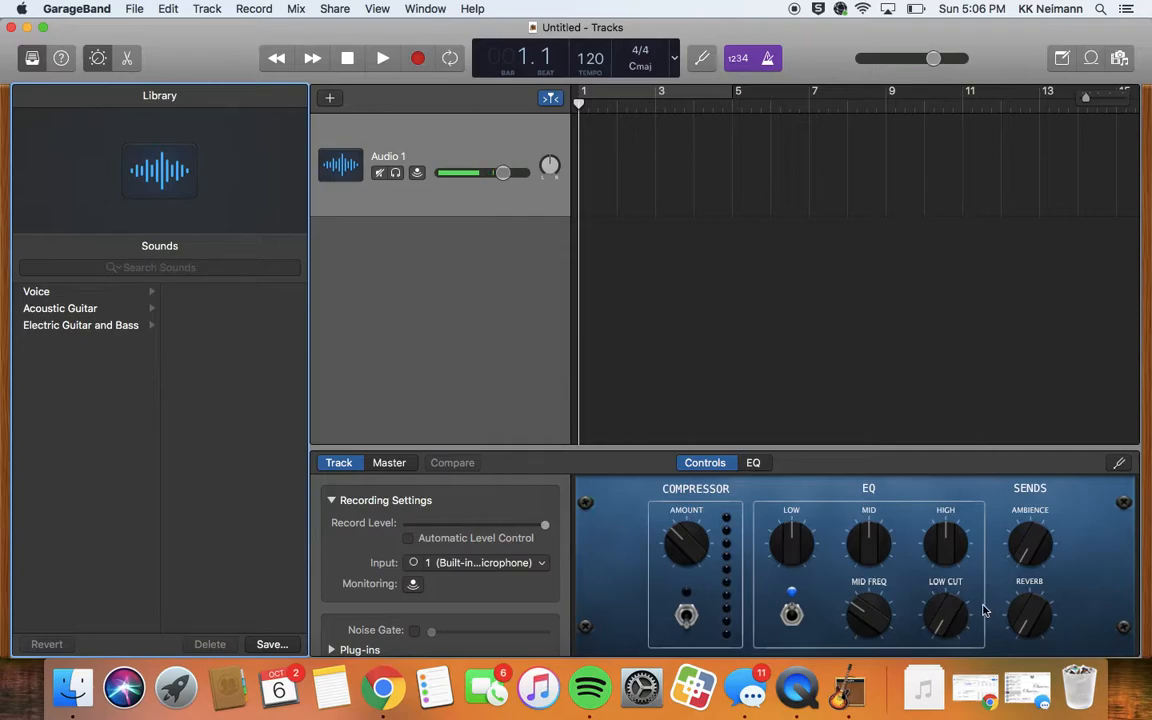
- Drag New Recording 3.m4a, then New Recording 5.m4a, from Downloads onto the track back-to-back
click(919, 692)
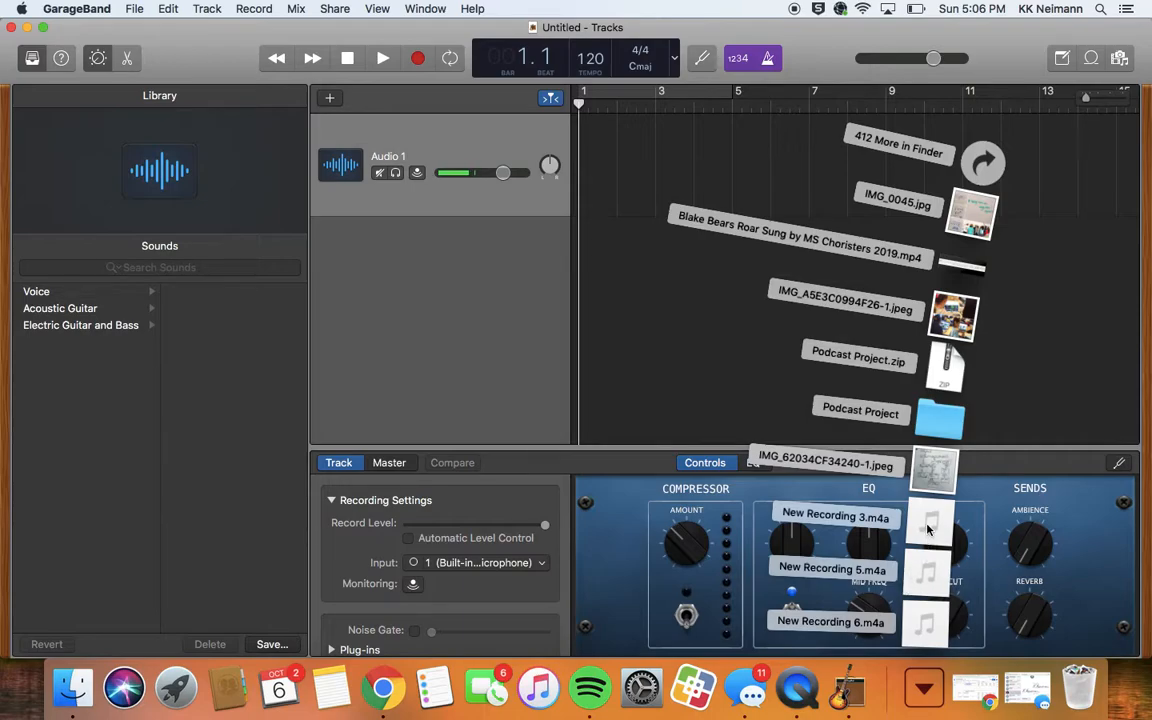
drag(927, 530, 630, 165)
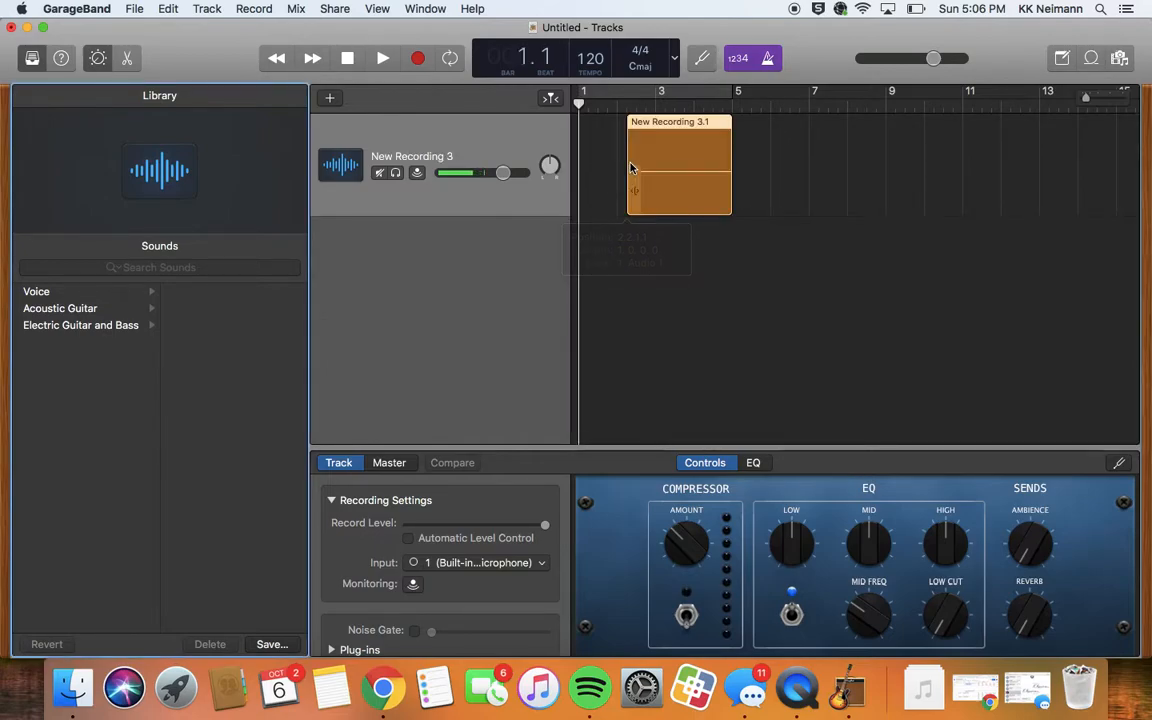
click(925, 687)
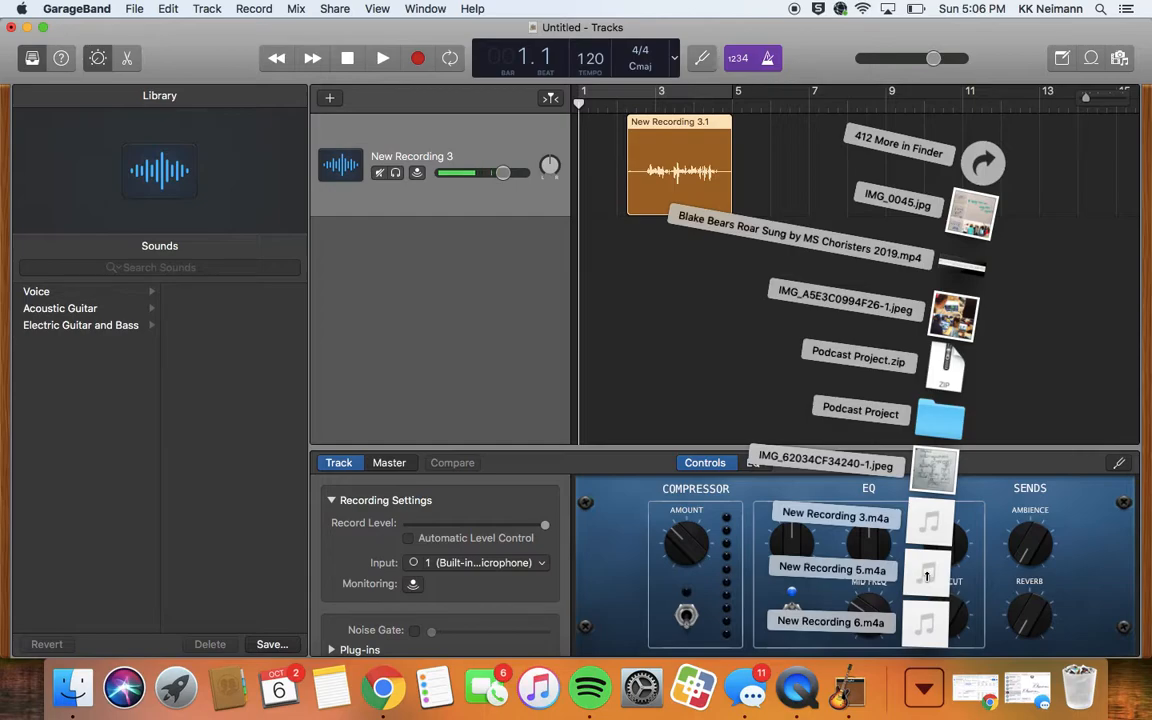
drag(927, 575, 778, 124)
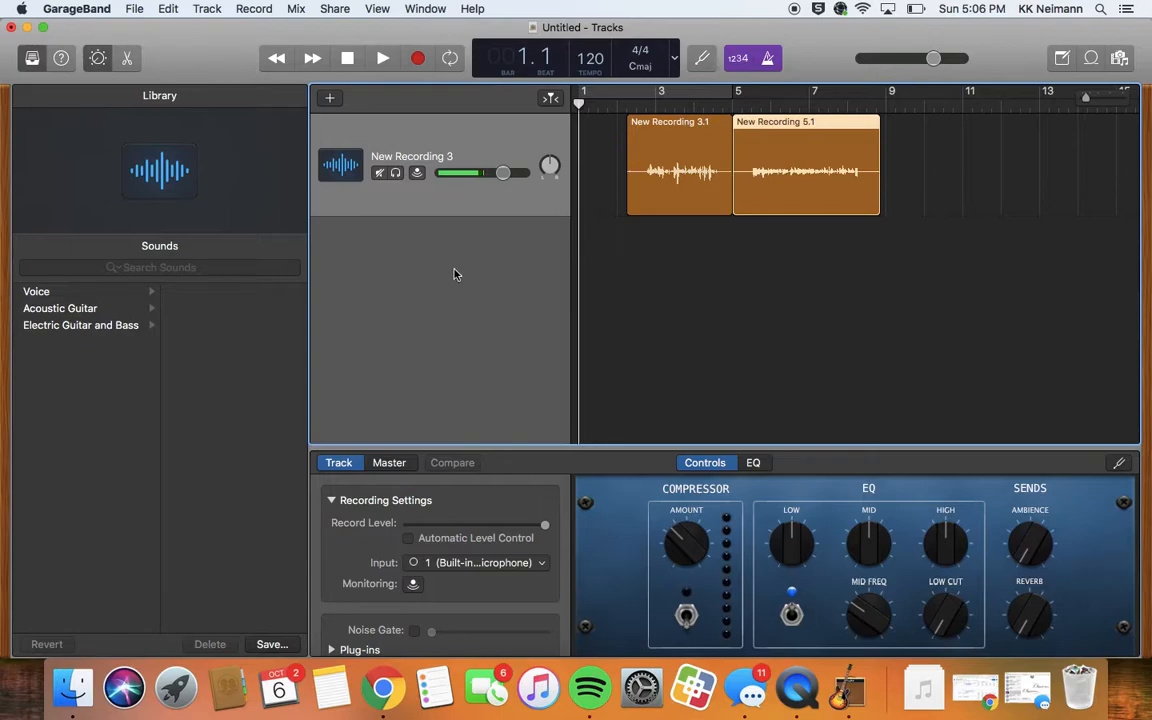
- Add an empty second audio track, Audio 2, below the recordings
click(331, 101)
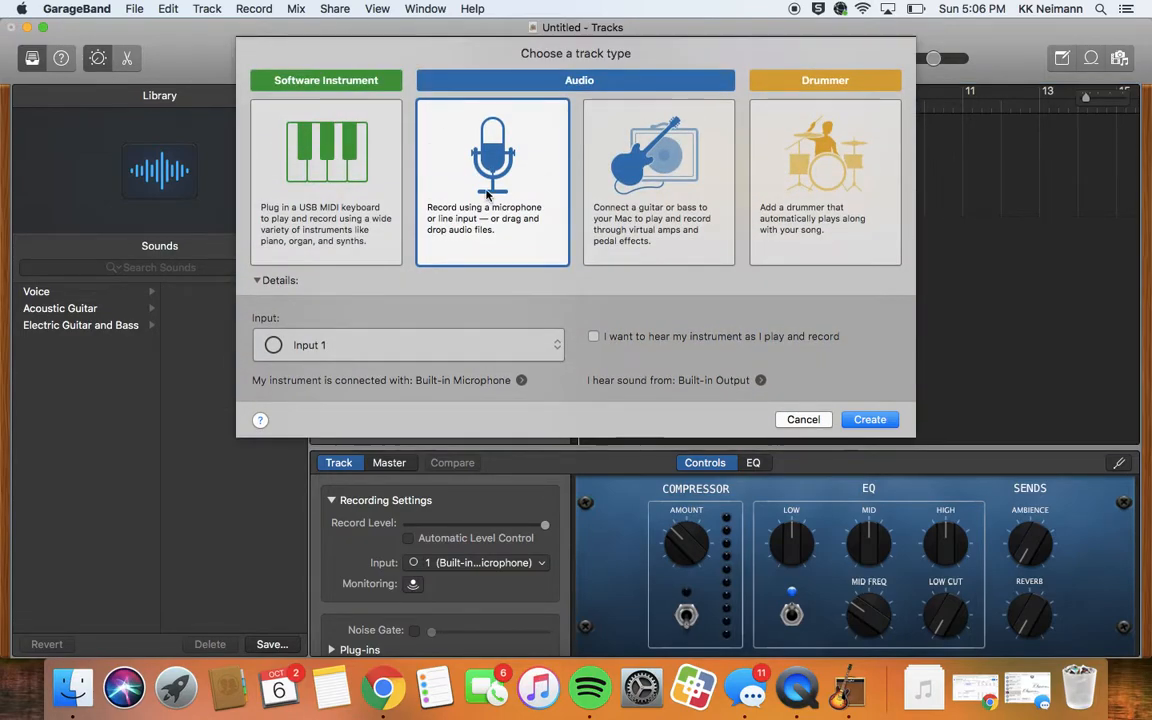
click(860, 421)
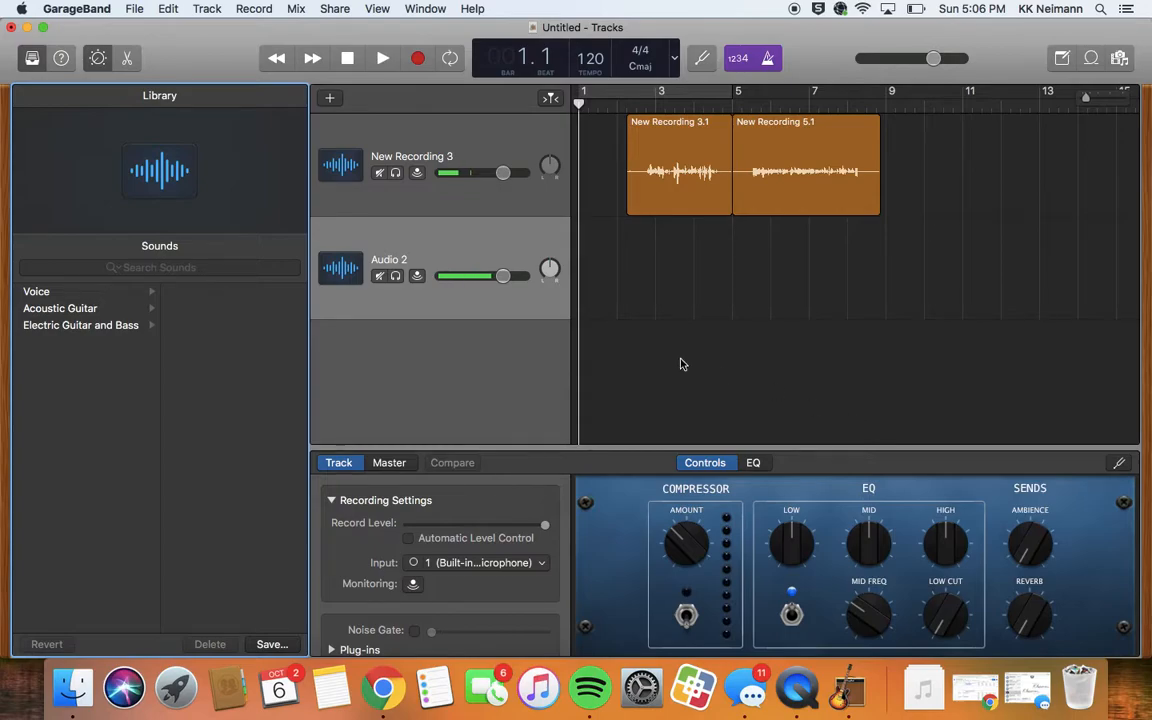
- Find Academy All in the Apple Loops browser and preview it, raising the playback volume
click(1091, 59)
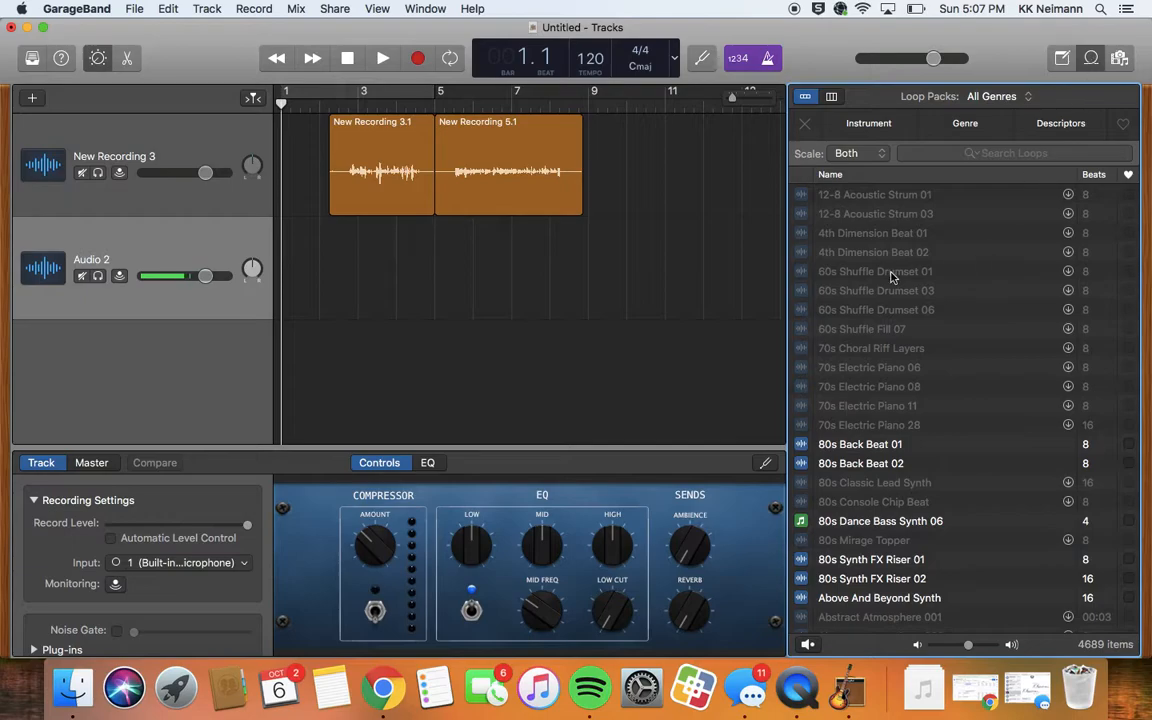
scroll(855, 463, down, 3)
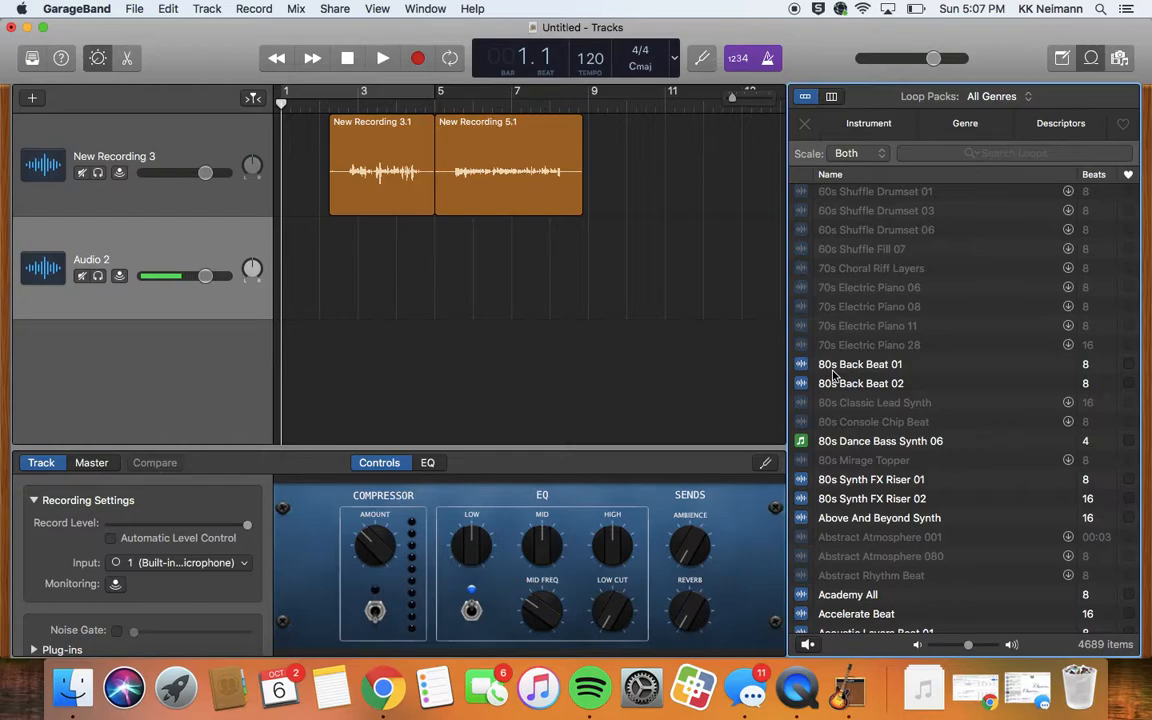
scroll(833, 374, down, 5)
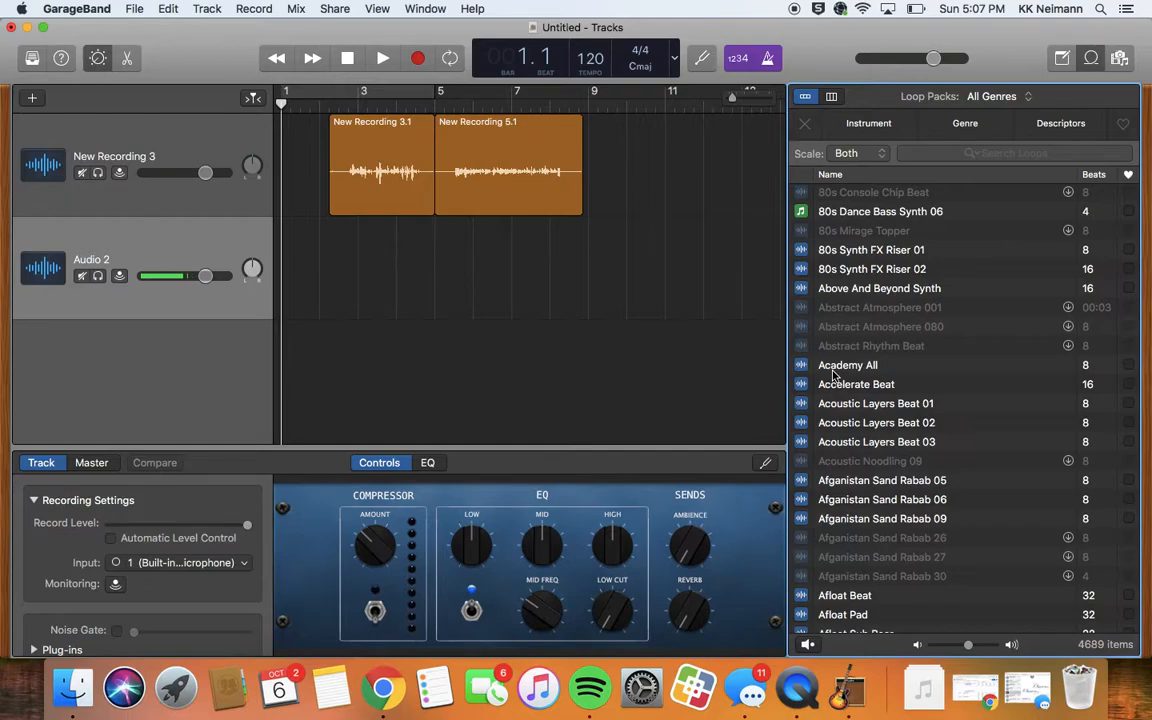
click(833, 366)
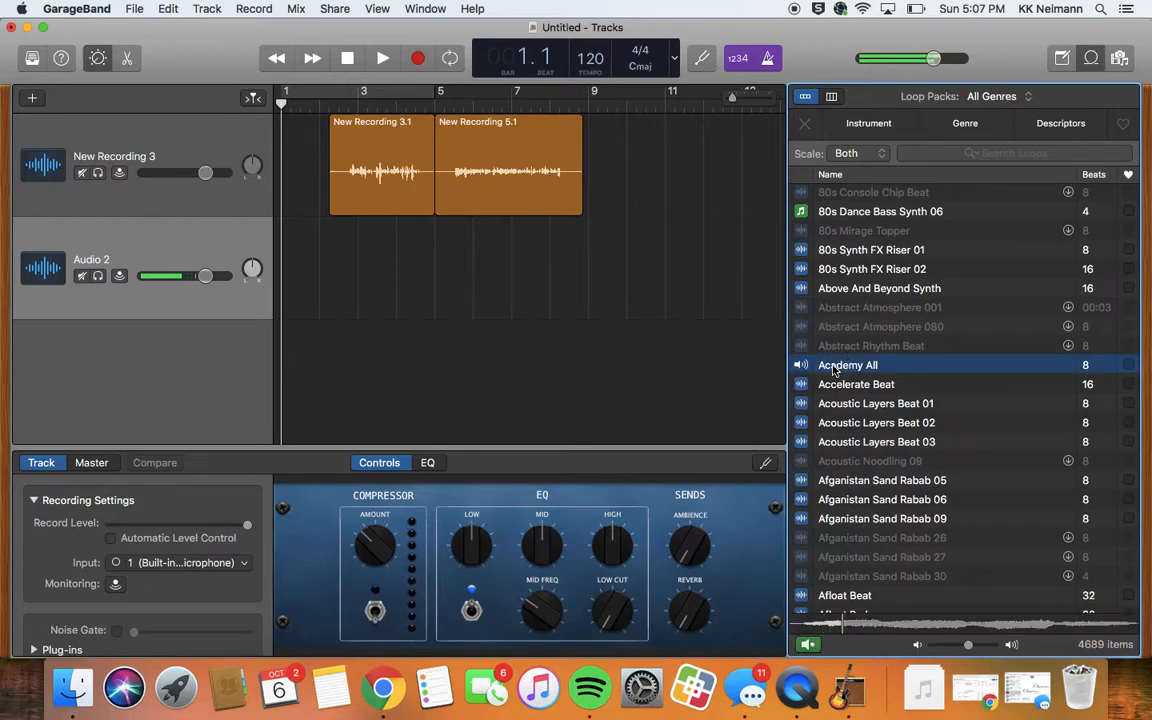
click(833, 368)
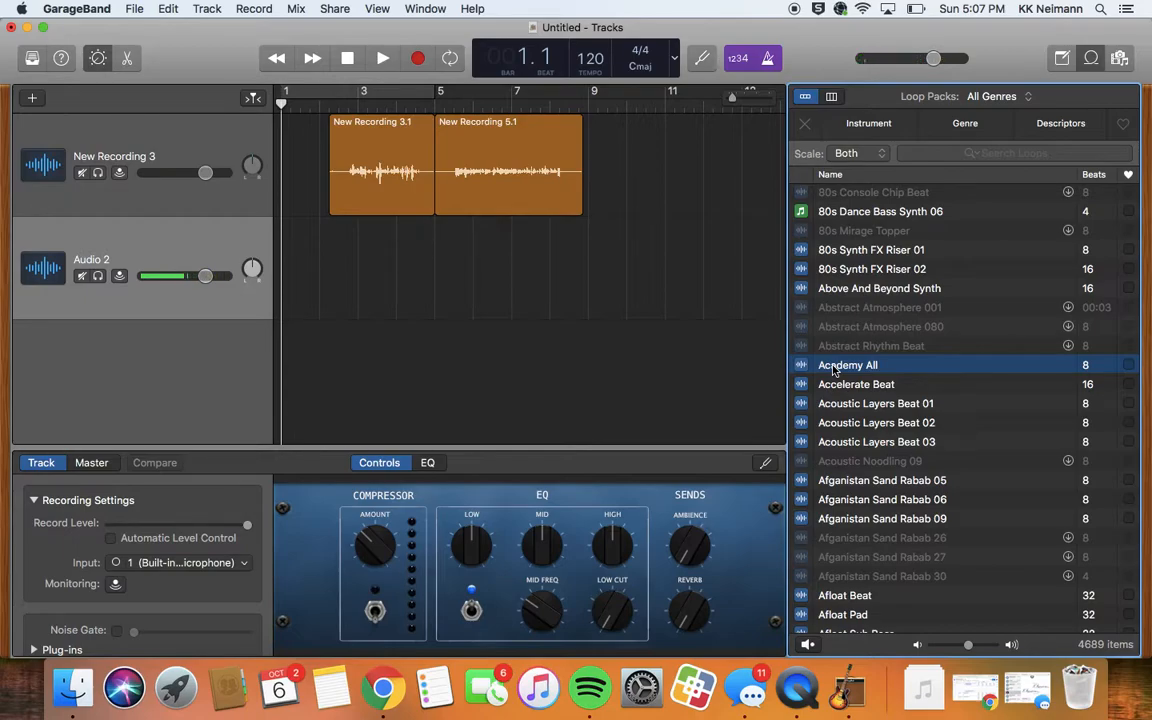
key(XF86AudioRaiseVolume)
- Put Academy All on Audio 2, extend it to repeat, and move both voice regions to bar 6
drag(842, 369, 292, 240)
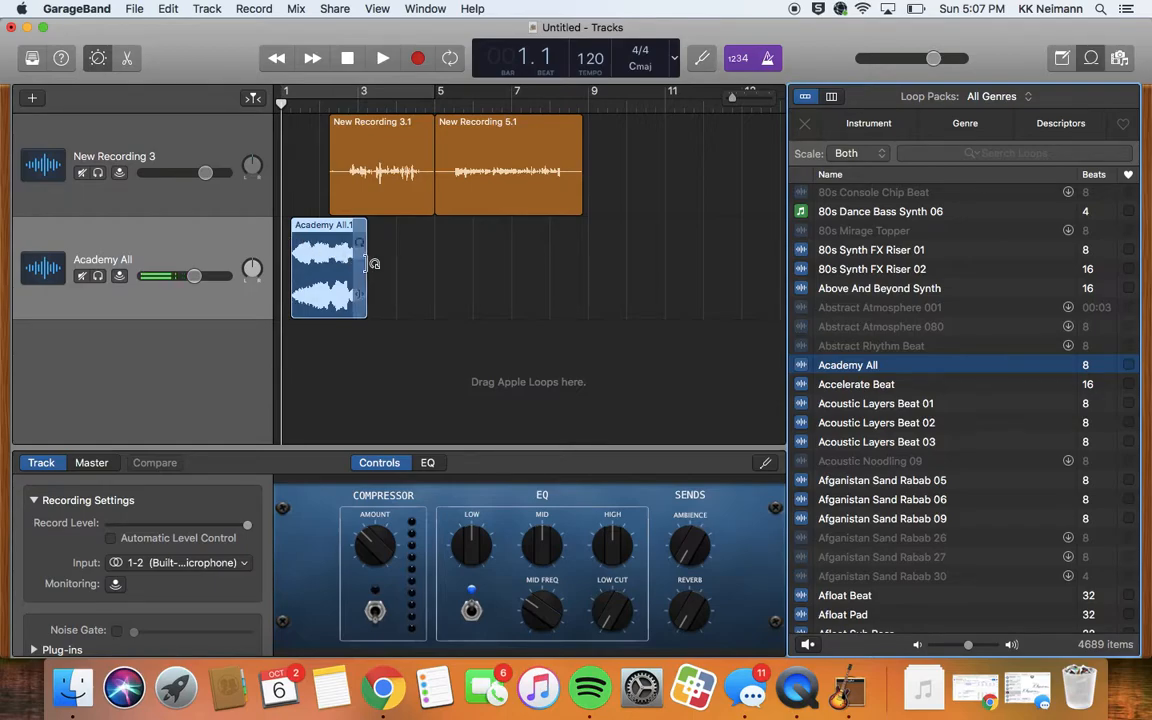
drag(375, 263, 476, 268)
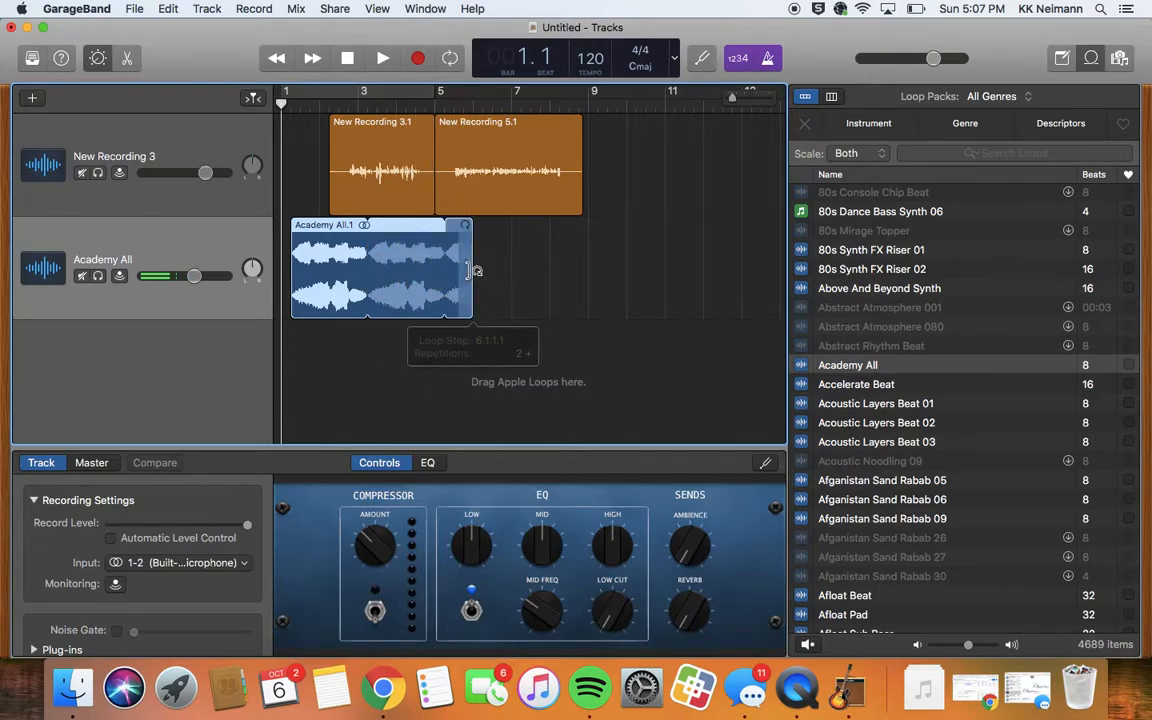
drag(505, 145, 653, 141)
drag(395, 158, 543, 153)
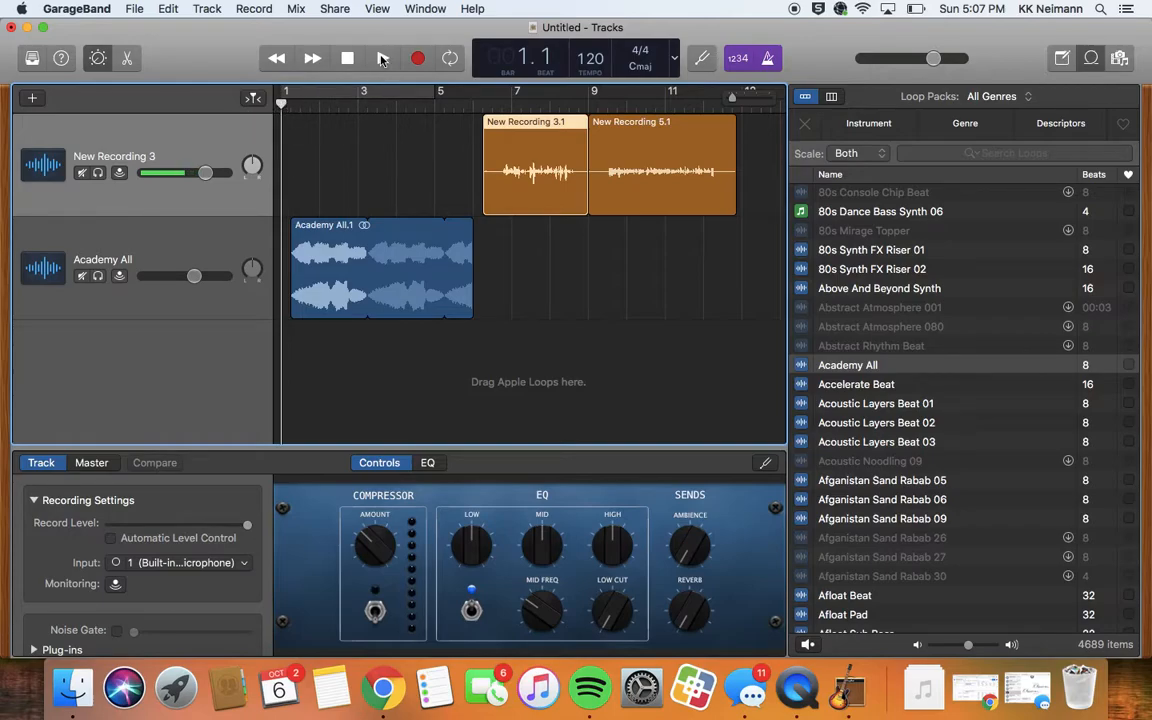
- Play the arrangement to check it, then switch off the metronome click
click(381, 59)
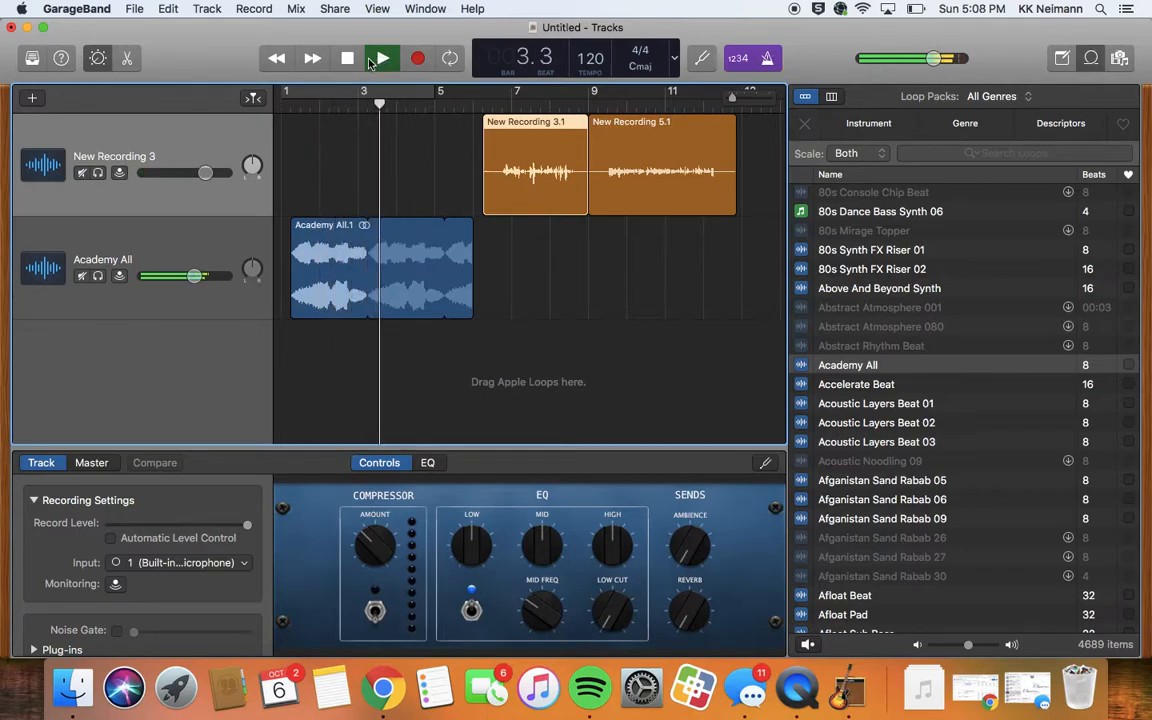
click(348, 60)
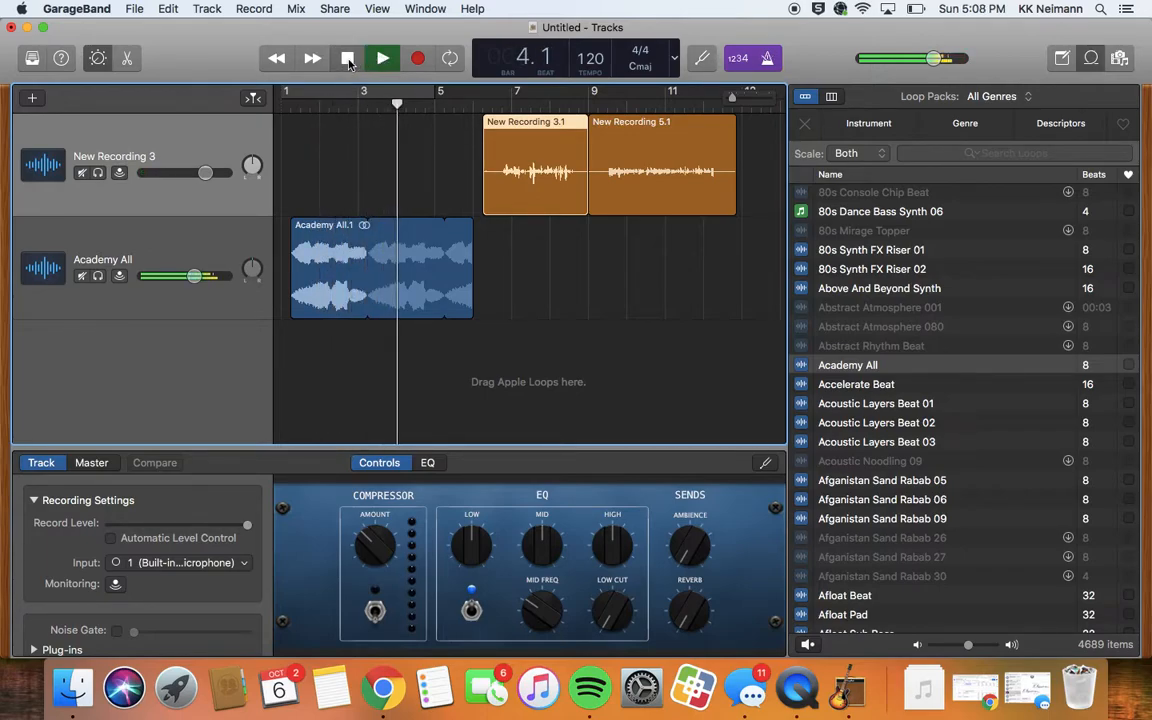
click(769, 61)
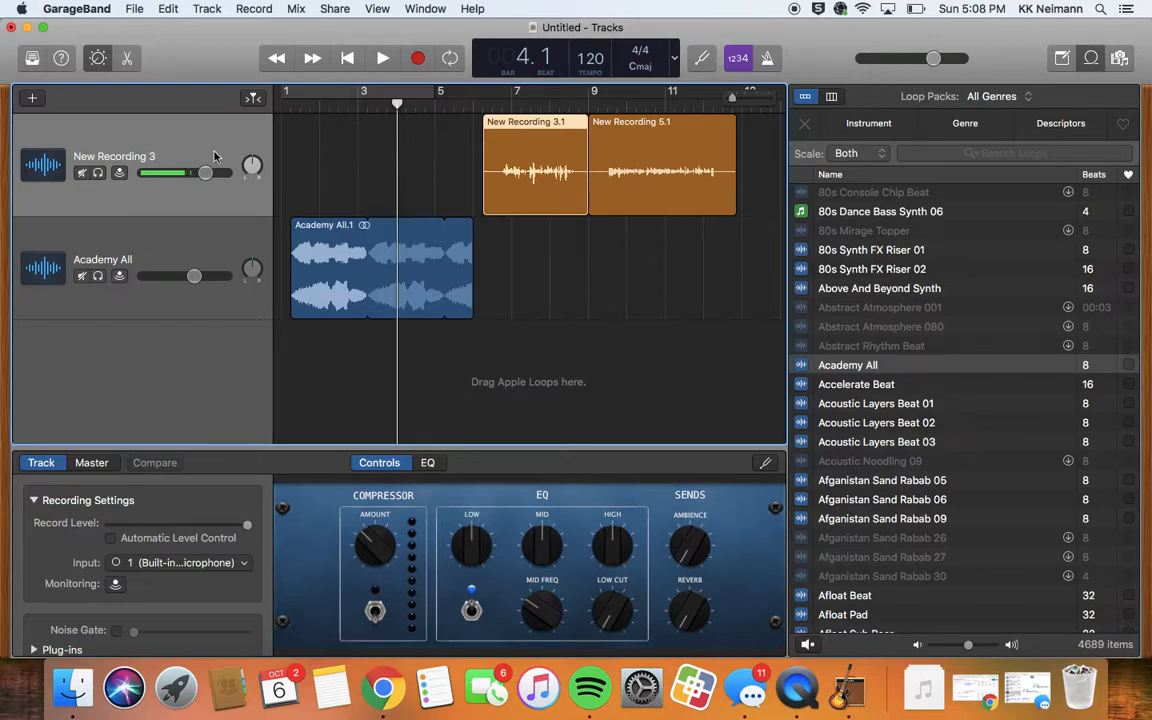
- Add a third audio track and audition the Acoustic Layers Beat 02 and Beat 03 loops
click(33, 101)
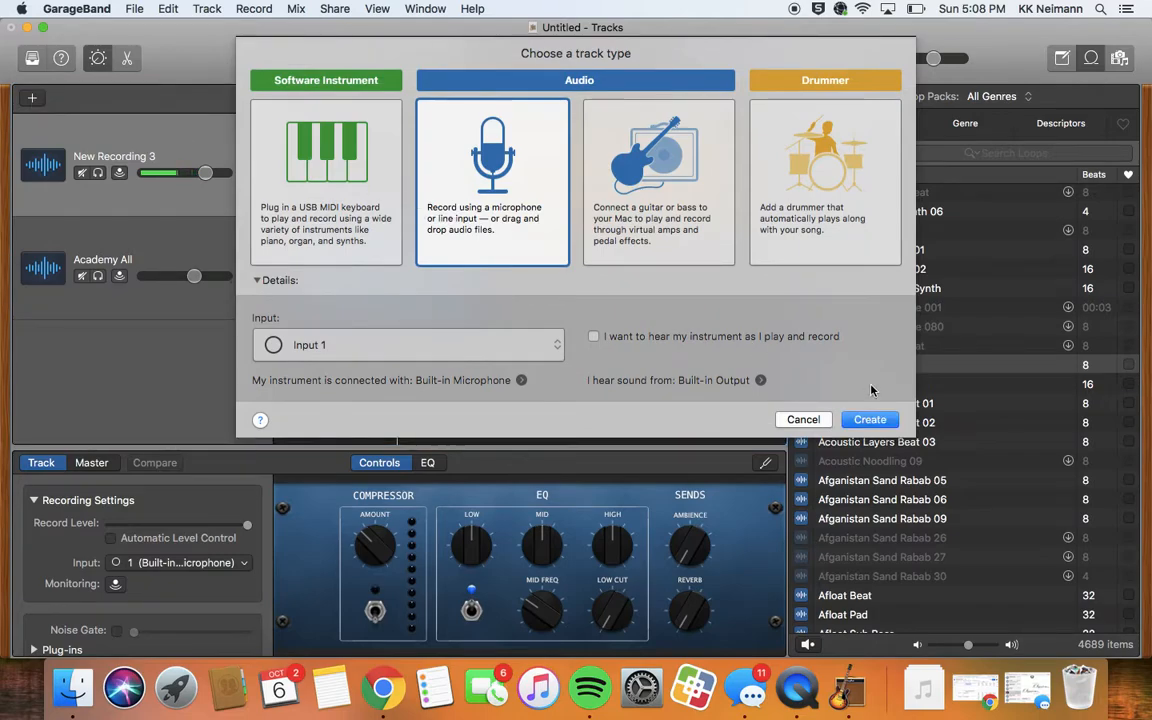
click(870, 420)
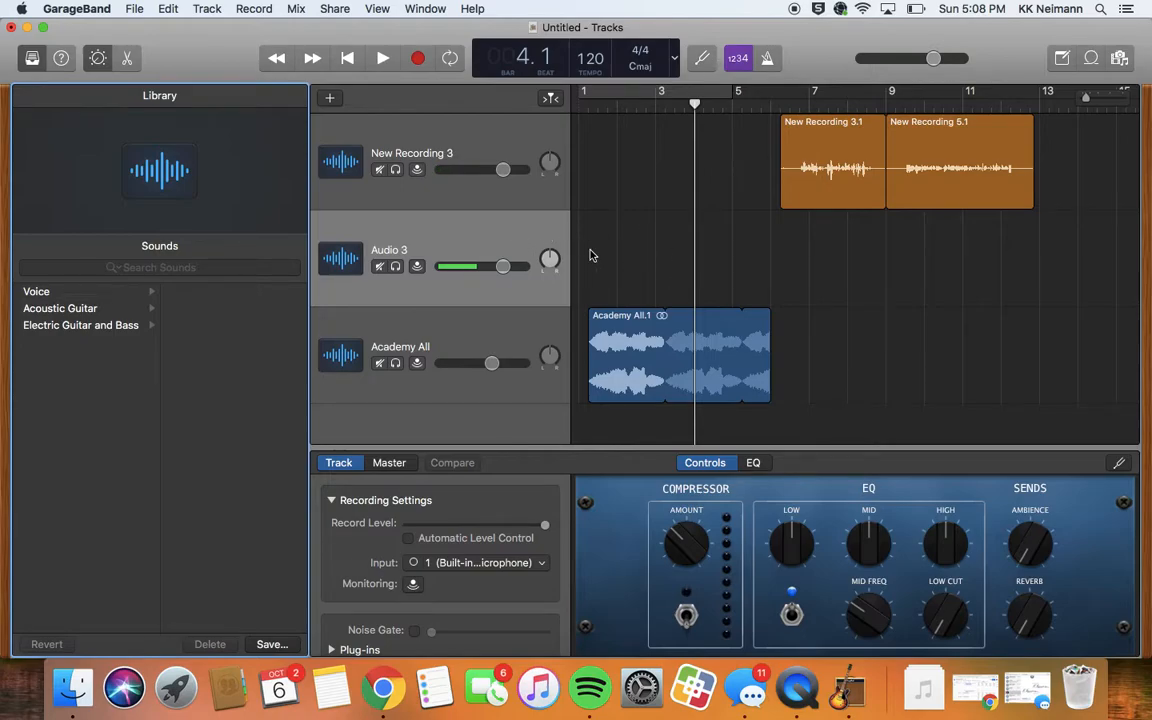
click(1092, 60)
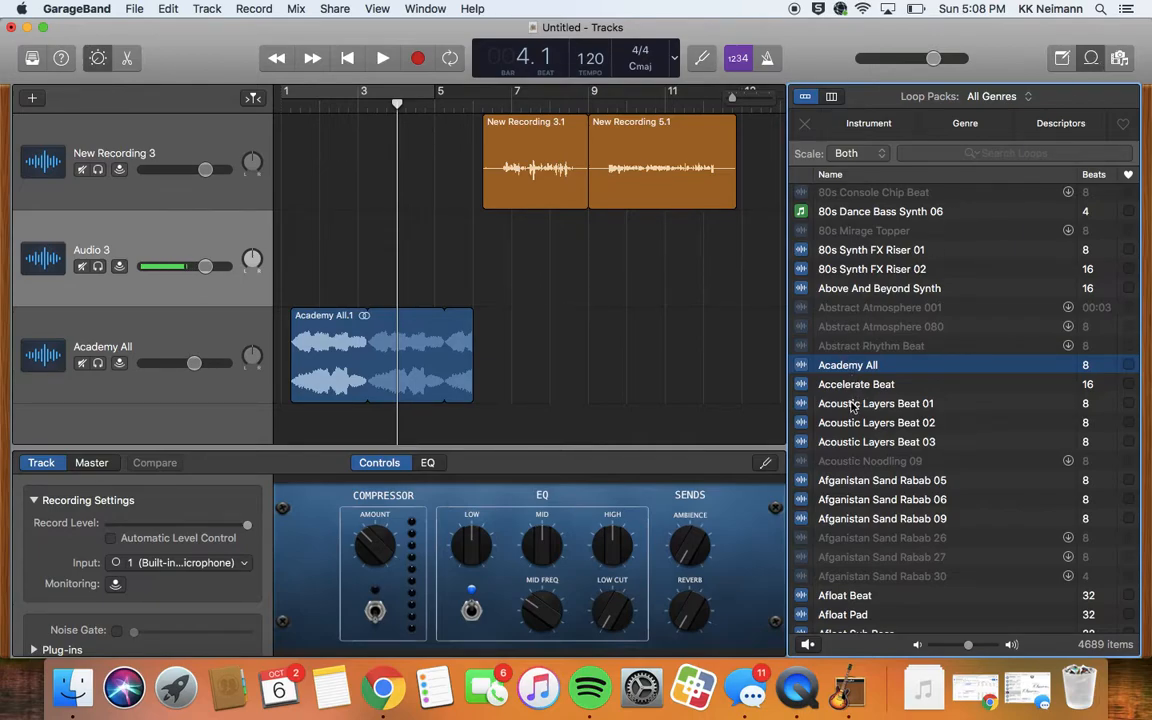
click(848, 428)
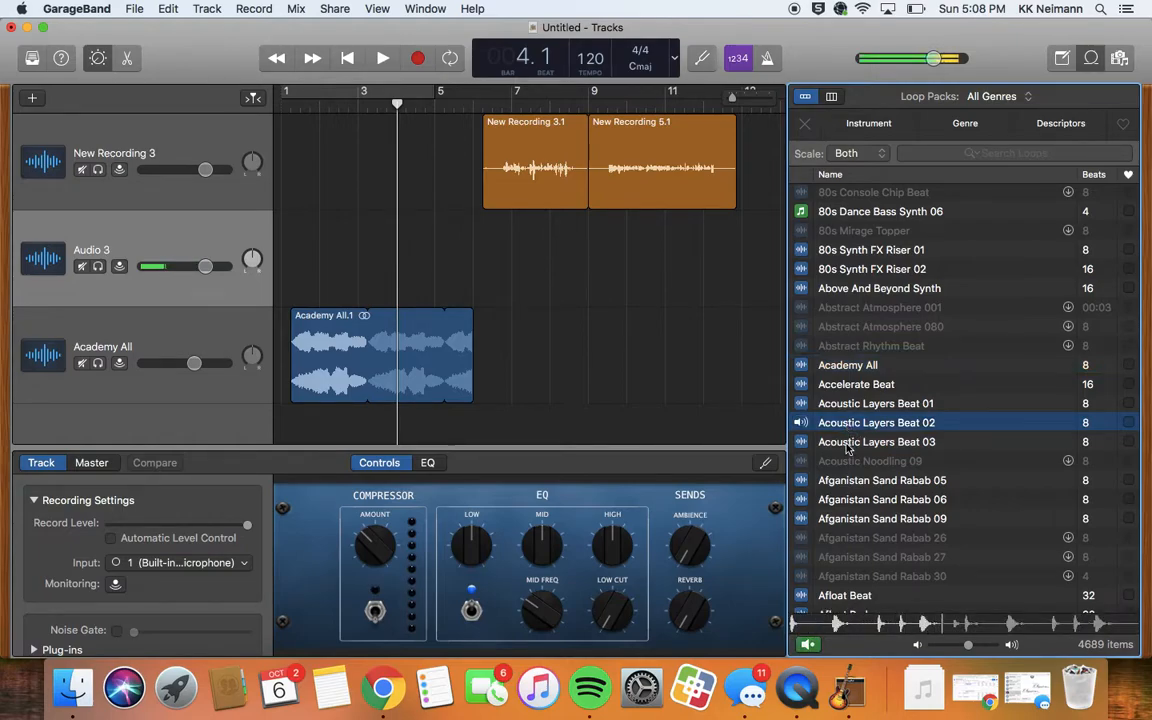
click(847, 443)
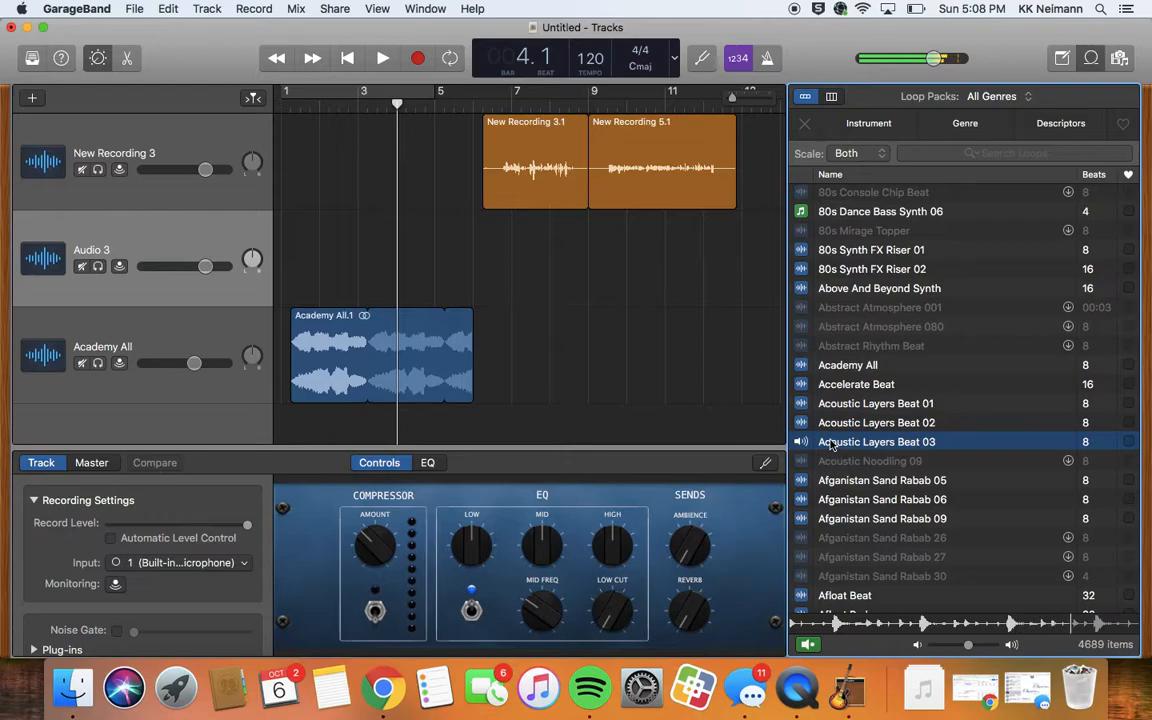
click(840, 446)
- Place Acoustic Layers Beat 03 at bar 1, stretched to Academy All's length, and rewind the playhead
drag(833, 446, 300, 238)
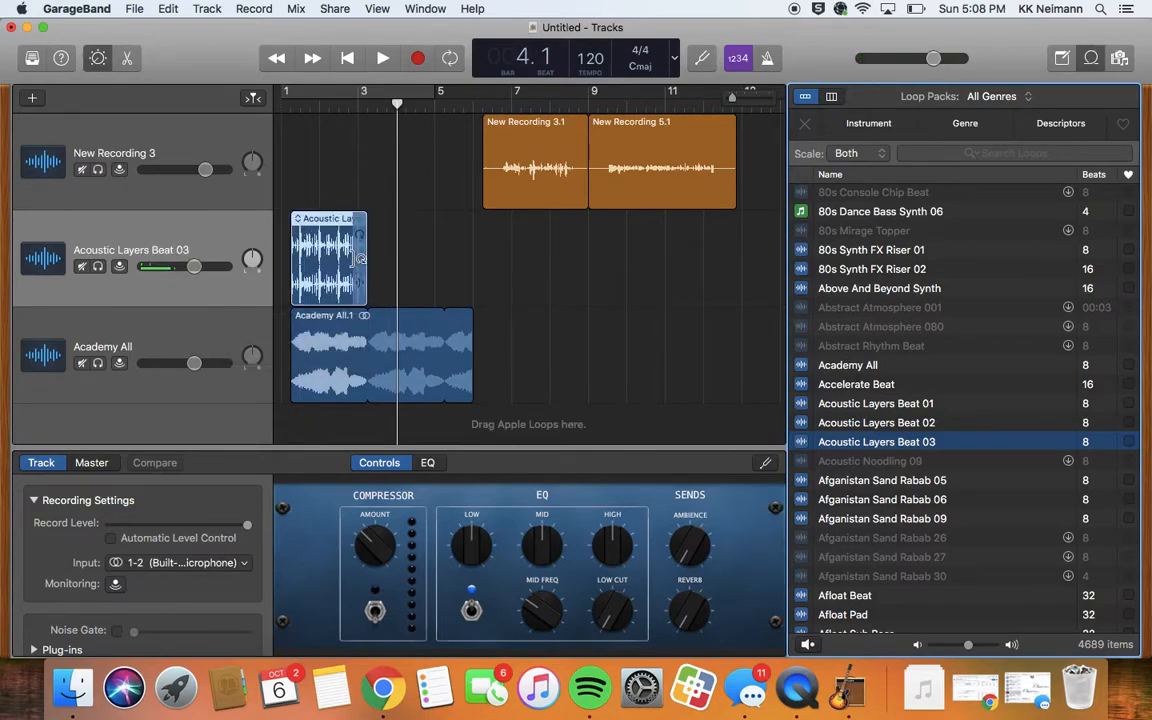
drag(368, 262, 476, 253)
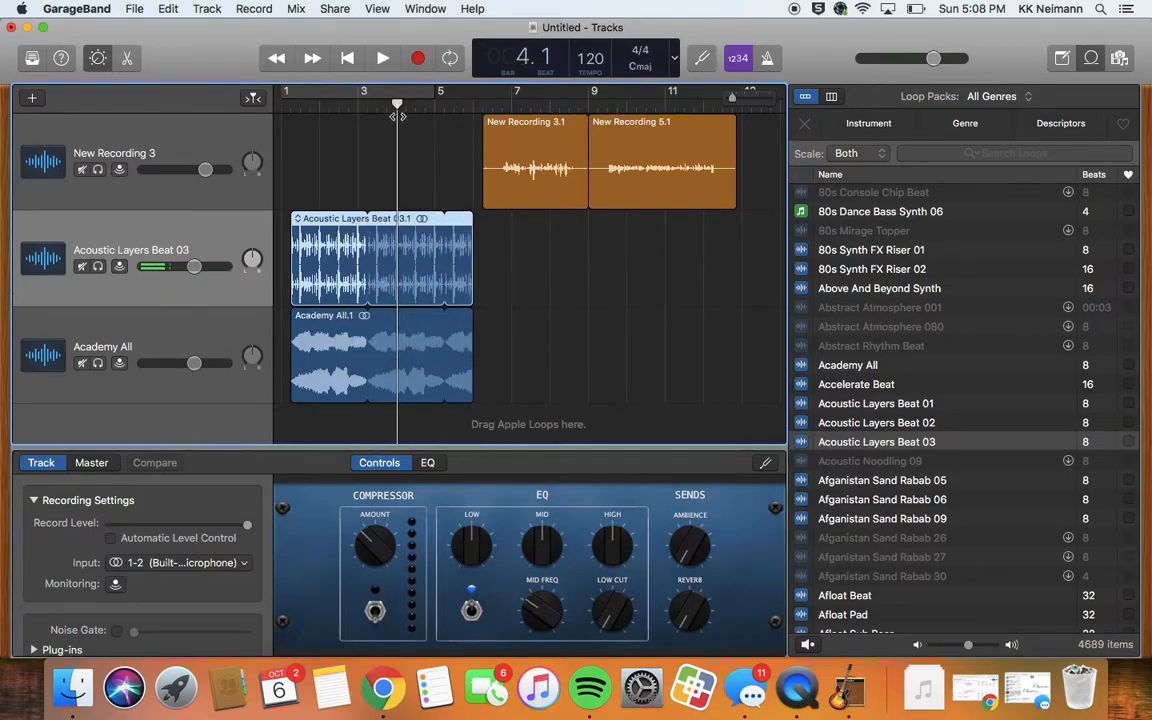
drag(397, 104, 290, 100)
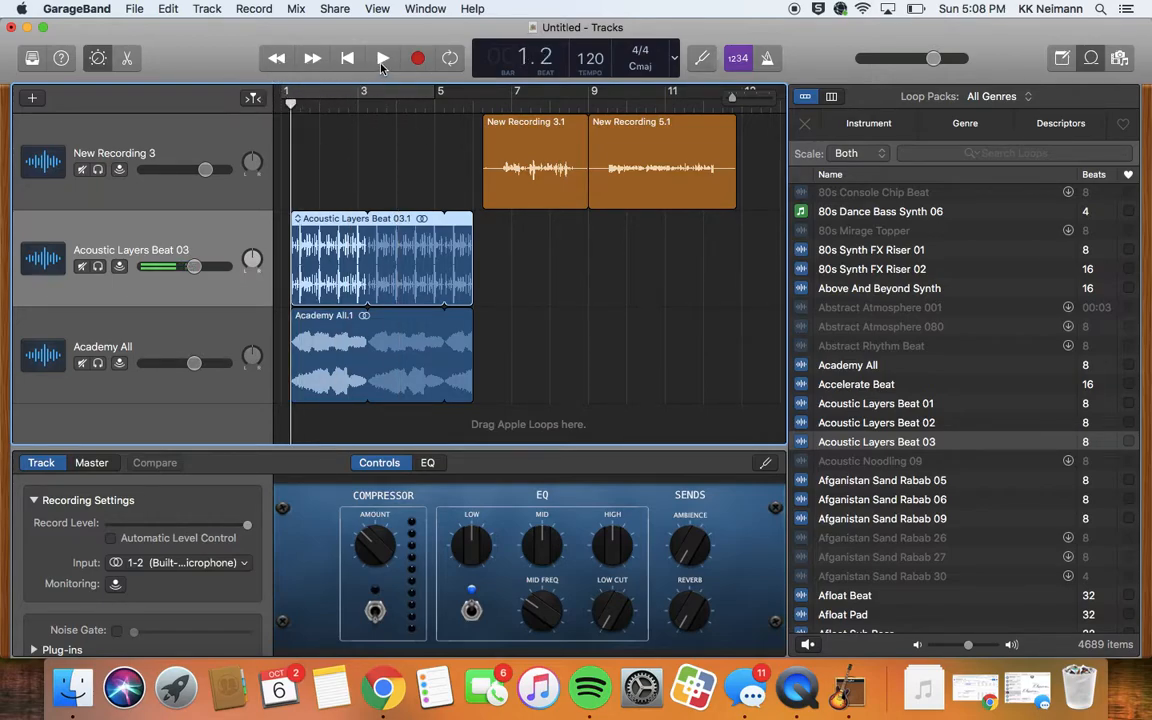
click(382, 60)
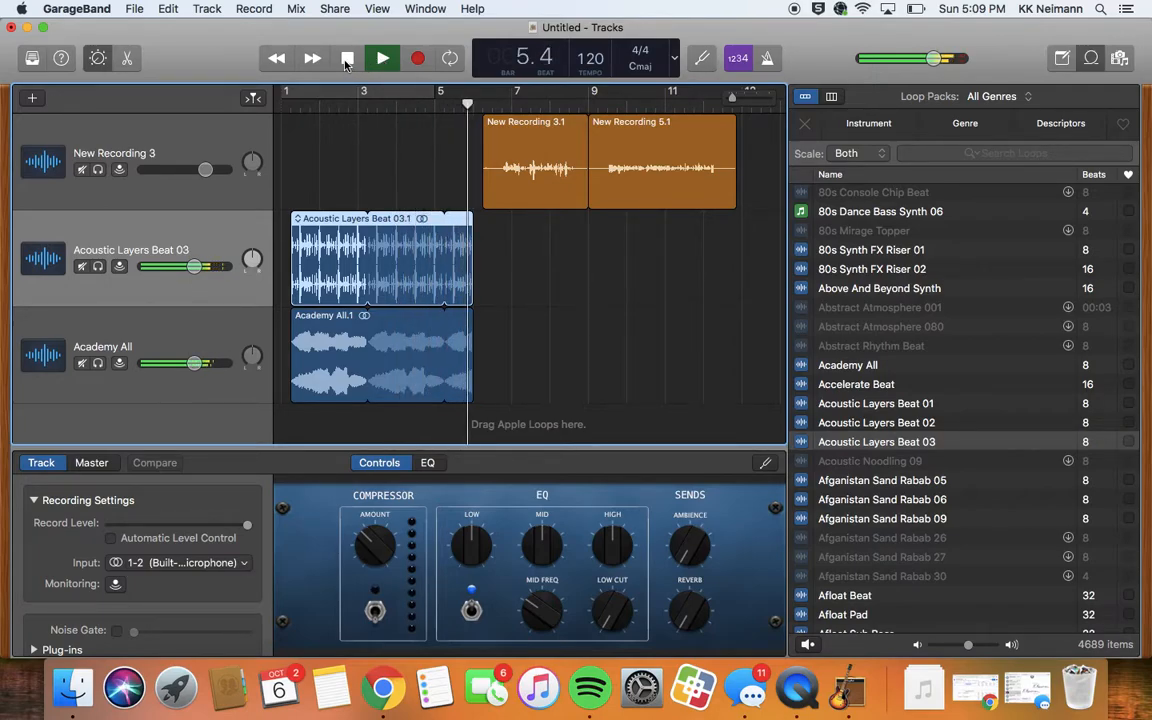
click(347, 58)
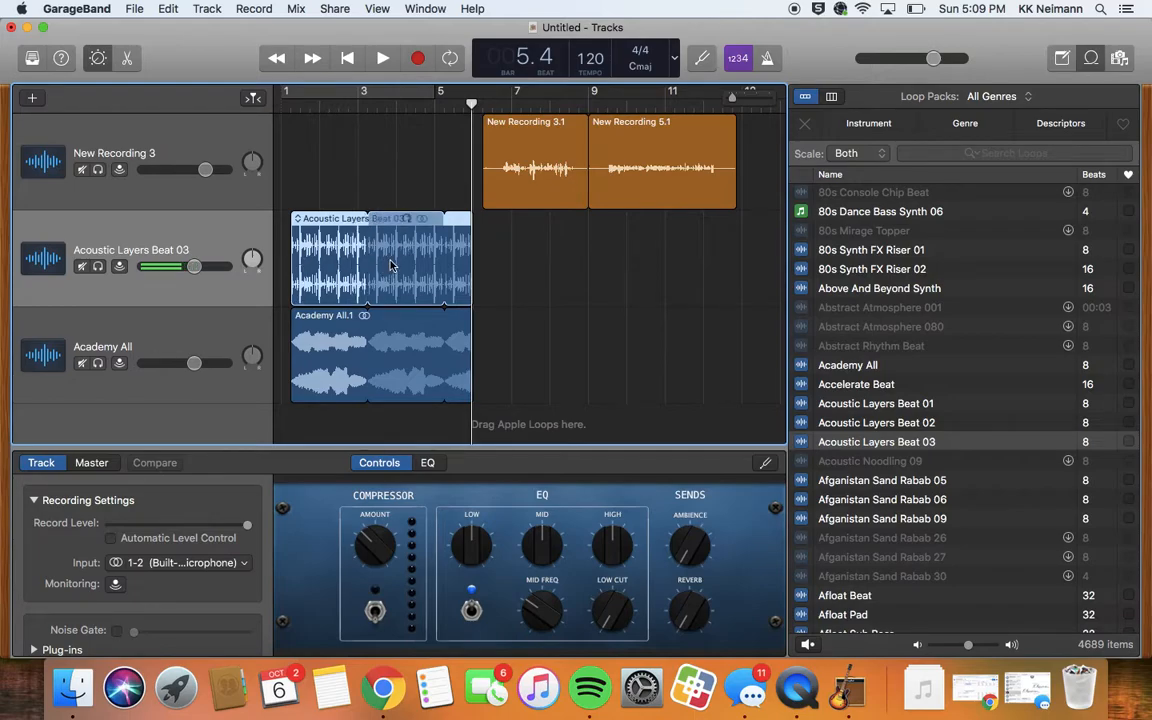
- Show Volume automation lanes on all tracks via Mix > Show Automation and enable automation with A
click(296, 9)
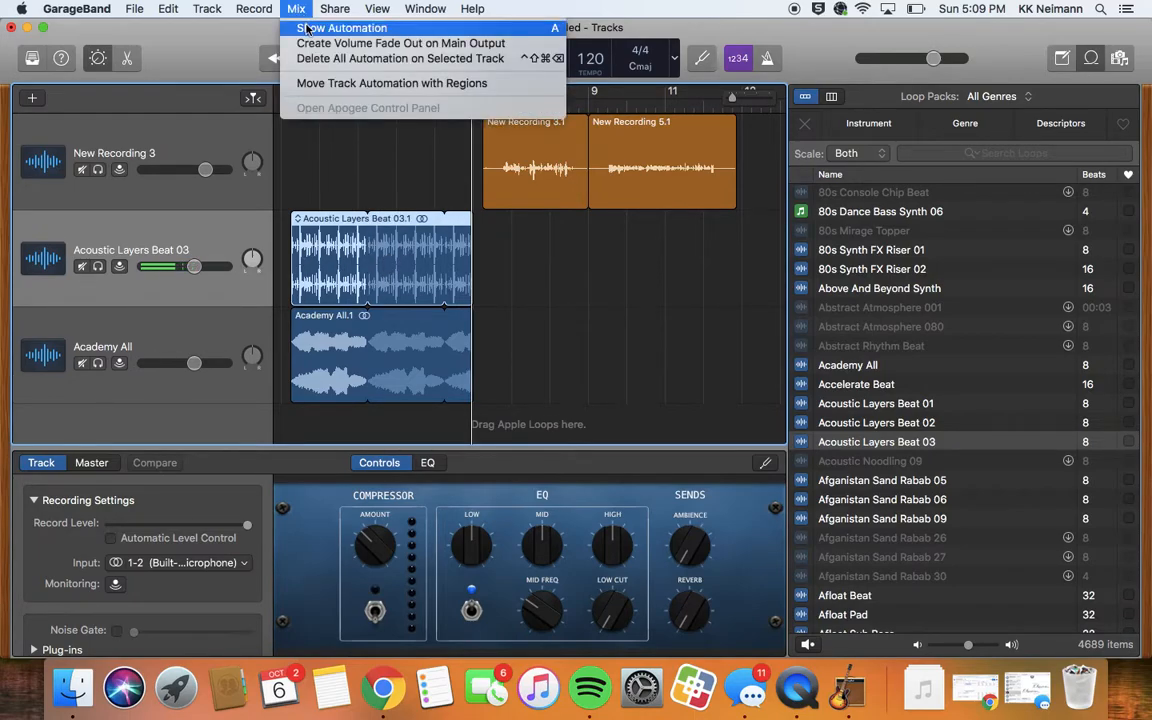
click(309, 28)
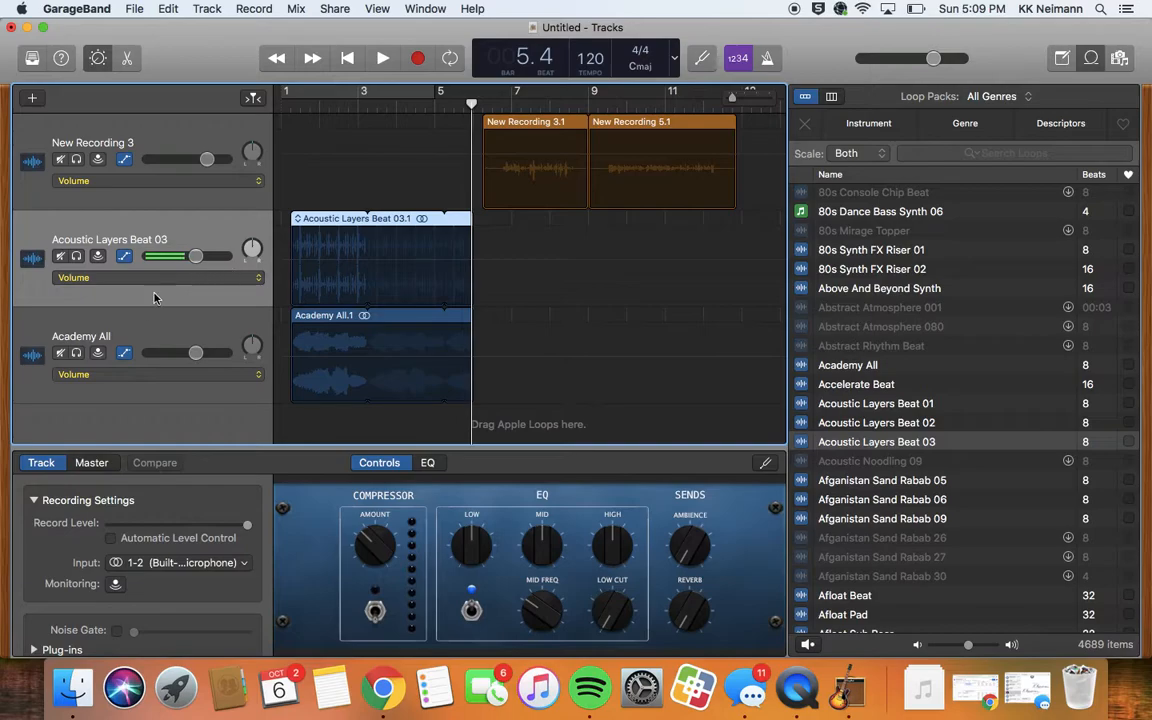
click(257, 278)
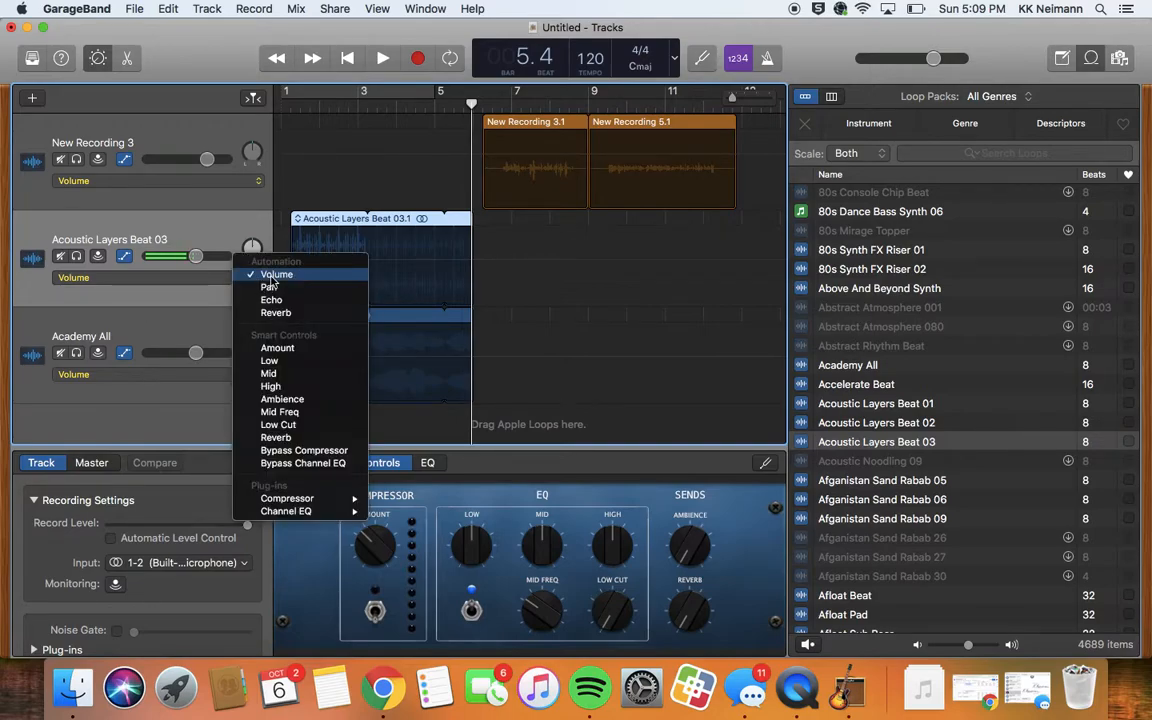
click(273, 277)
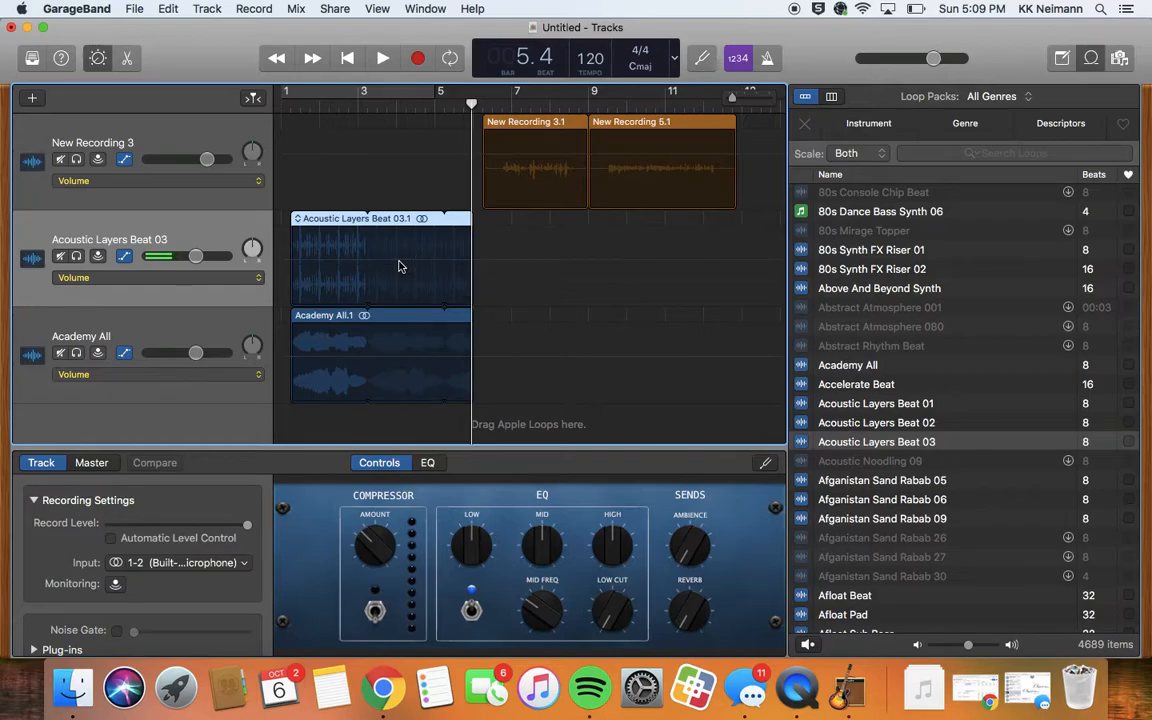
key(a)
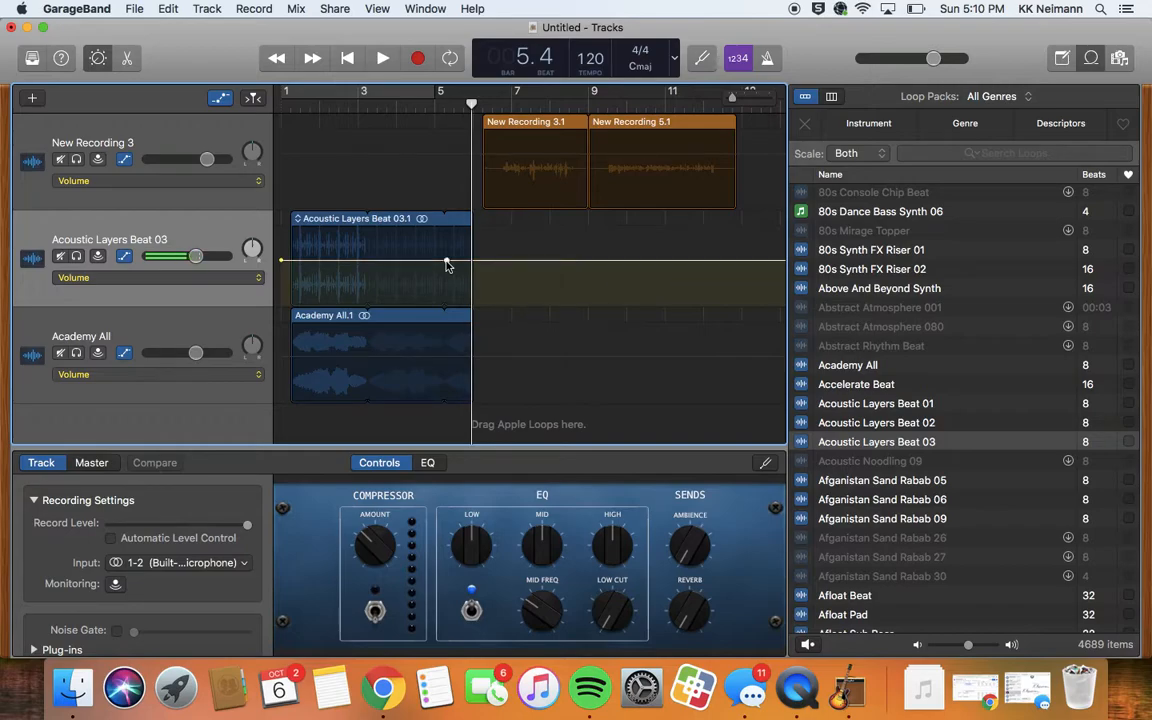
- Fade the Acoustic Layers Beat 03 volume from -3.1 dB to -30.2 dB near bar 5
click(474, 264)
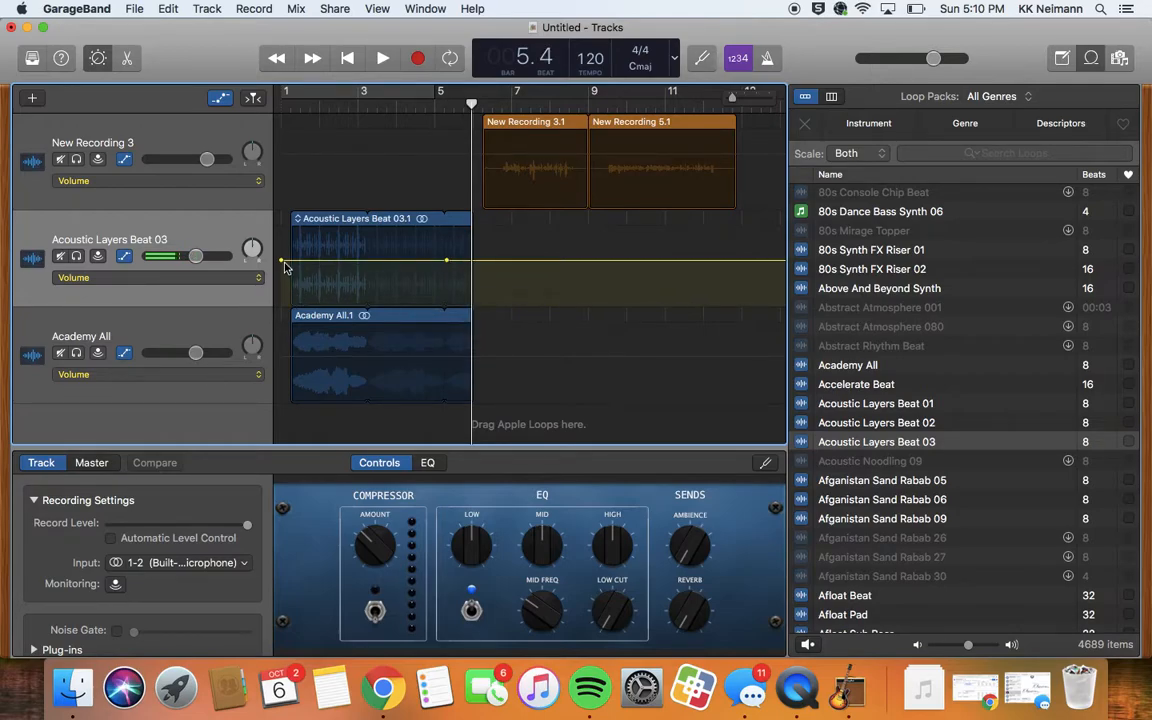
drag(282, 262, 293, 262)
click(447, 261)
drag(447, 262, 469, 262)
drag(293, 262, 466, 303)
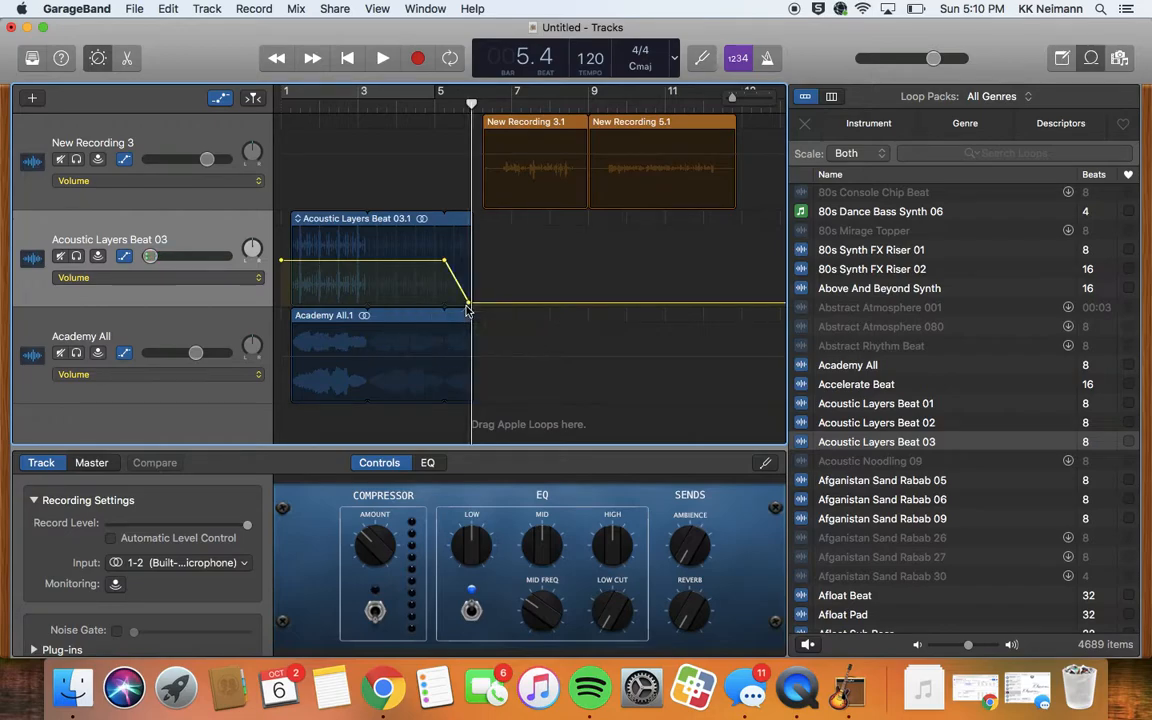
- Add a sharp volume fade near bar 5 on Academy All, and a starting volume point on New Recording 3
click(442, 358)
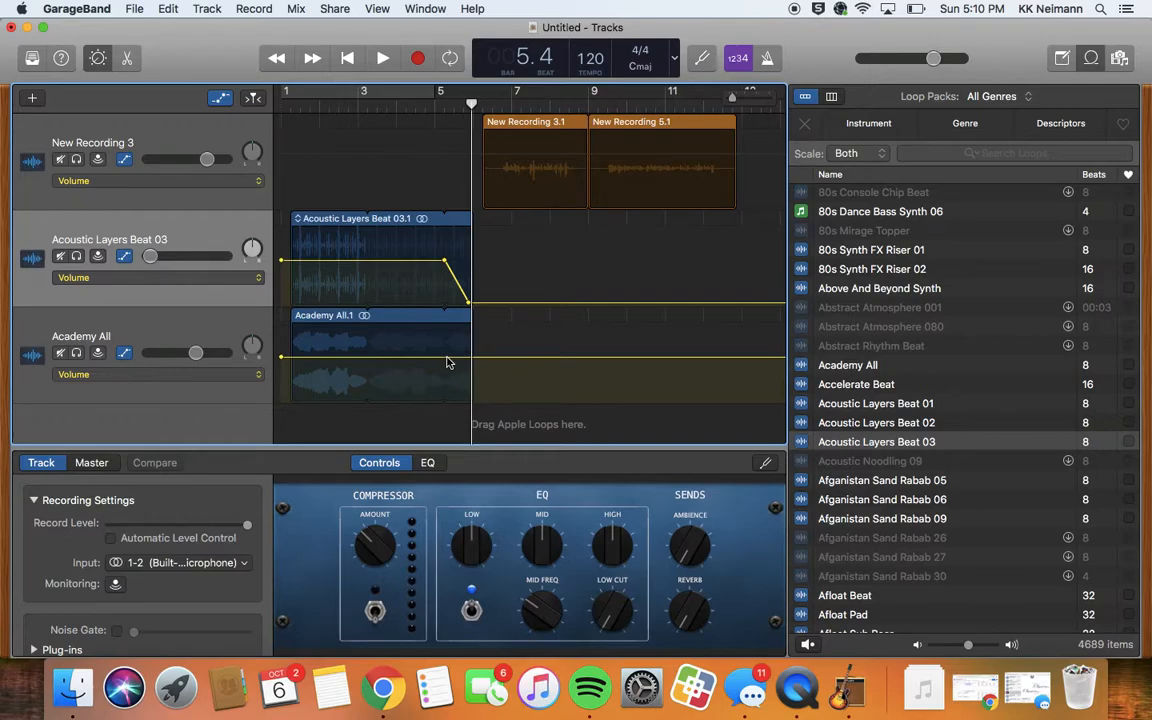
click(447, 357)
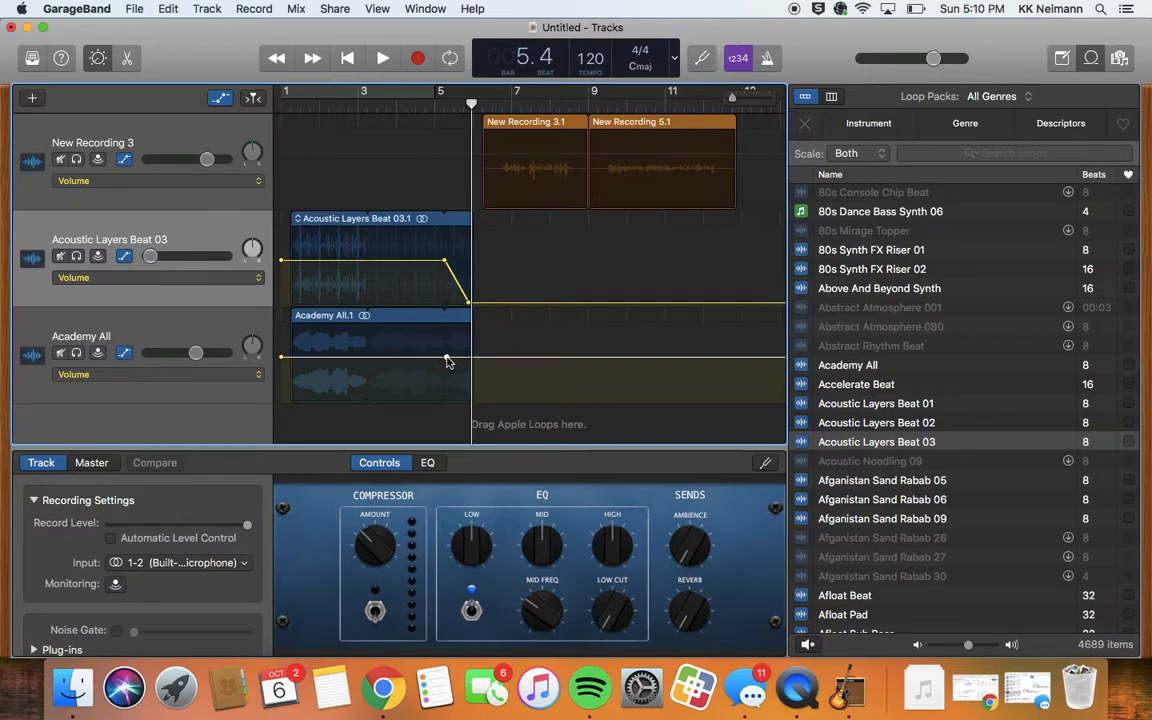
click(470, 360)
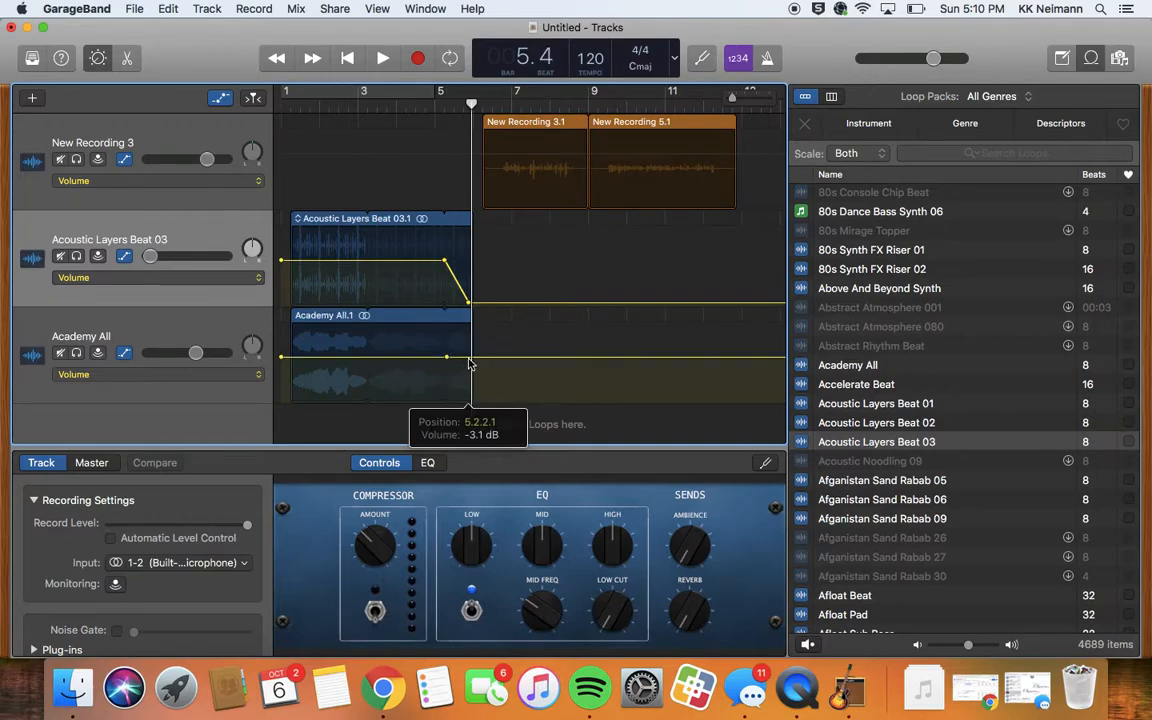
click(446, 358)
drag(446, 358, 470, 360)
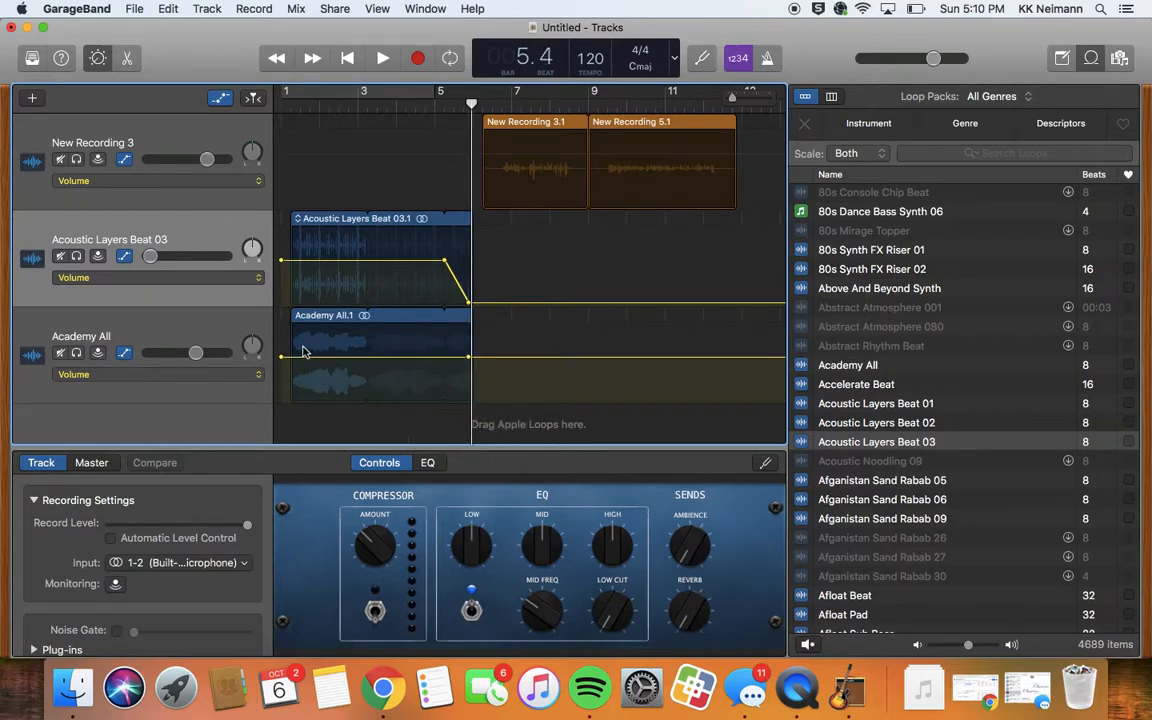
drag(281, 358, 468, 399)
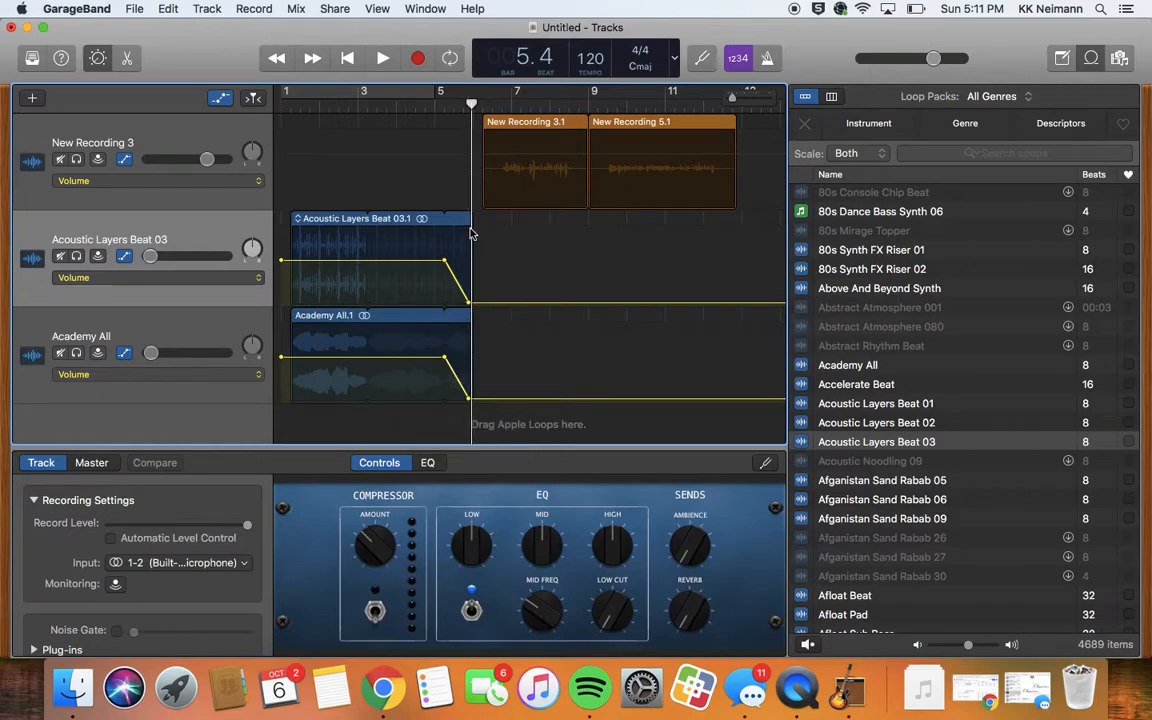
drag(538, 160, 513, 156)
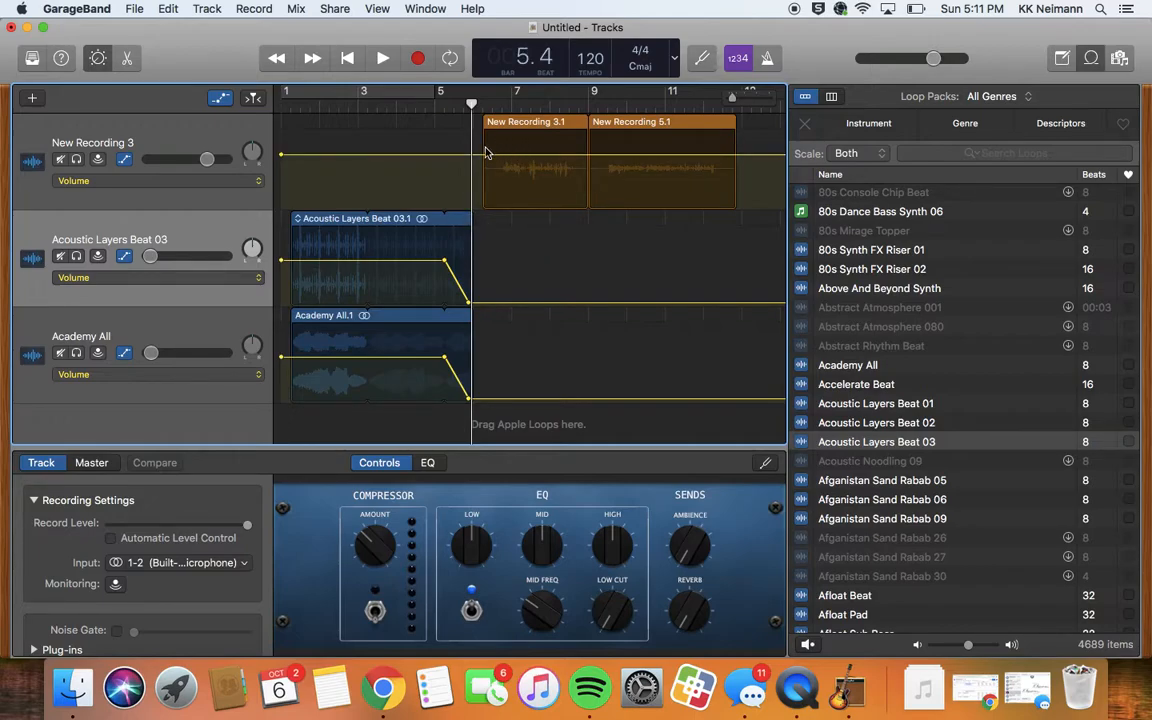
- Move both New Recording regions earlier to start at 5.3.1.1, and return the playhead to the start
click(240, 122)
drag(509, 122, 477, 120)
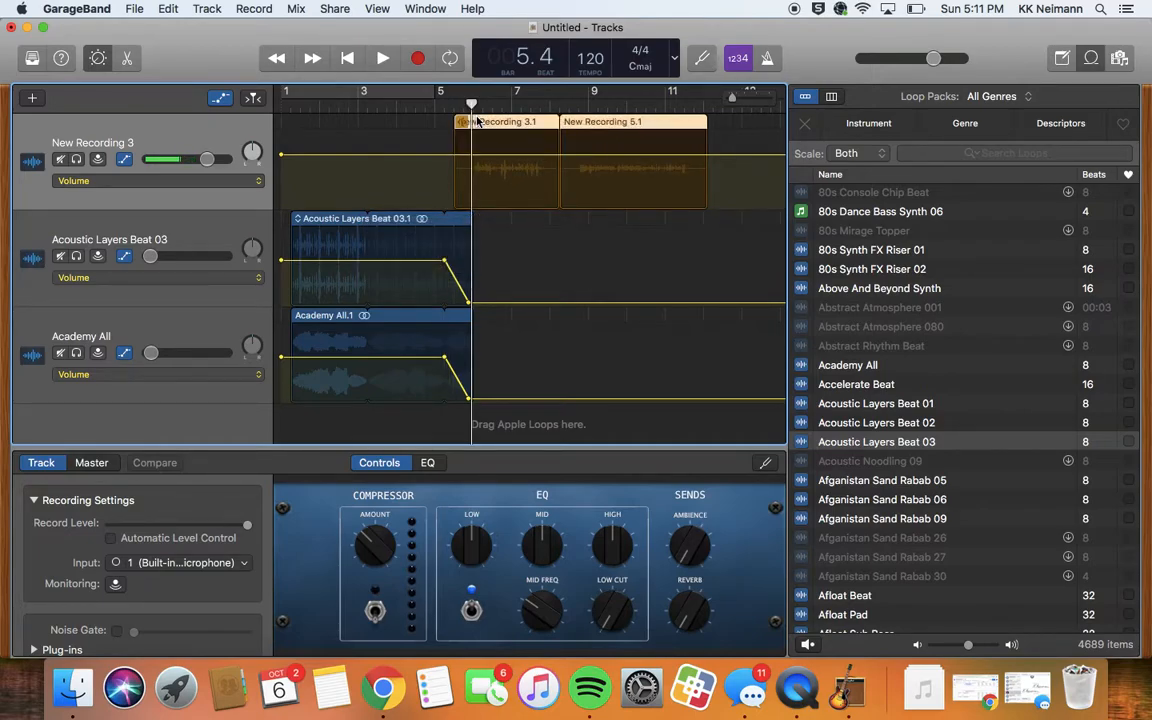
drag(471, 103, 291, 101)
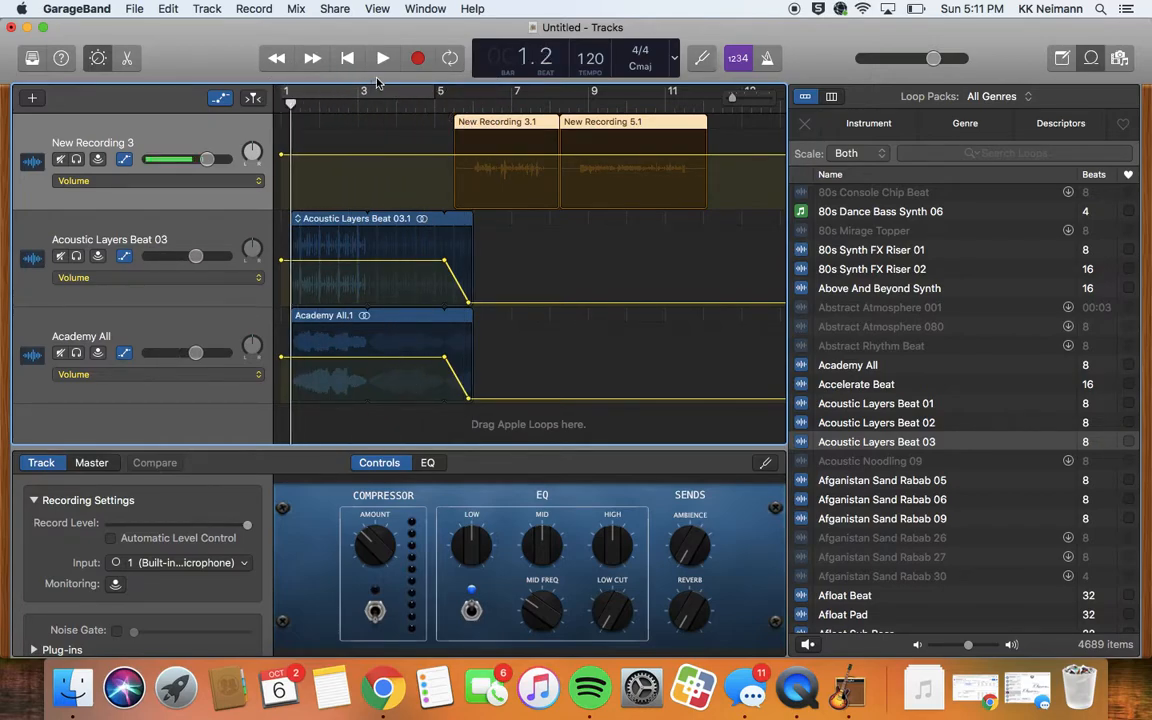
click(381, 59)
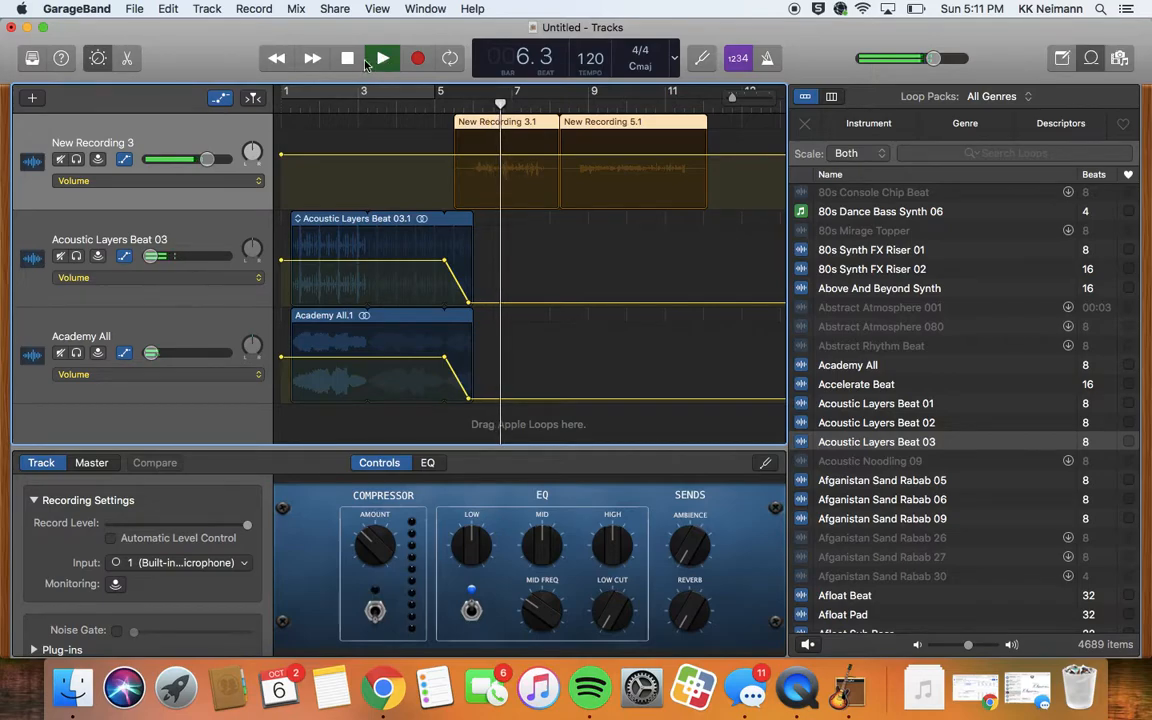
click(348, 59)
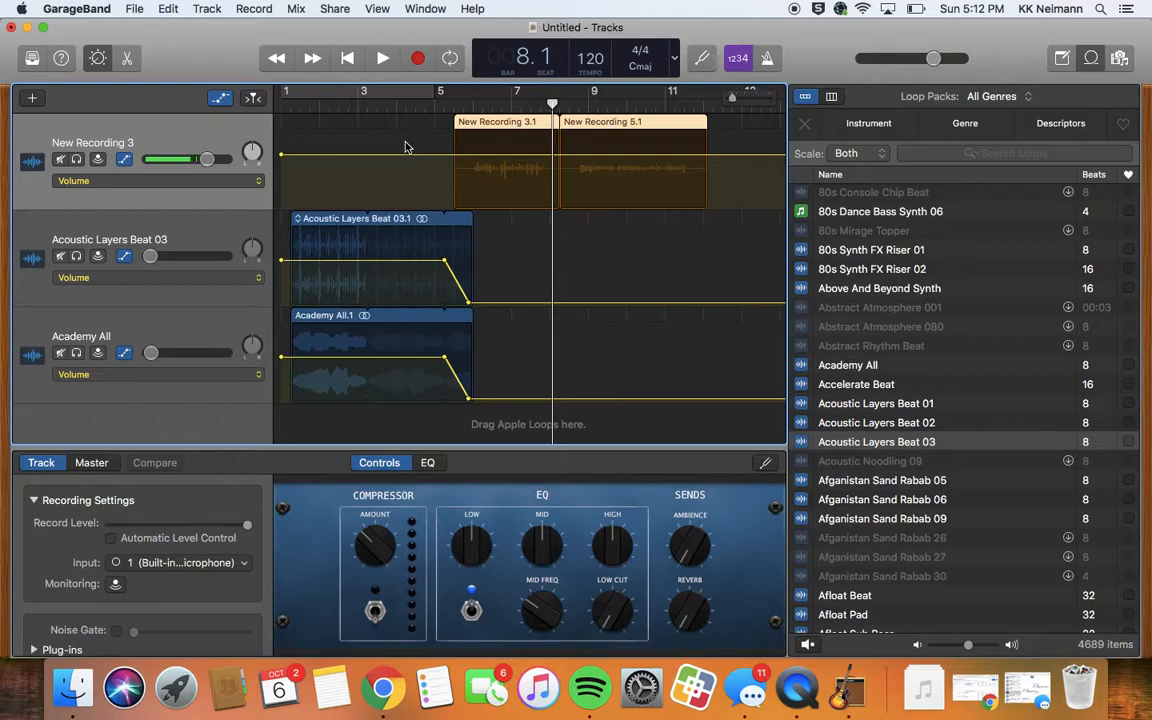
- Save the project as 'Prodcast Project 2019' followed by the author's surname, in the GarageBand folder
click(135, 12)
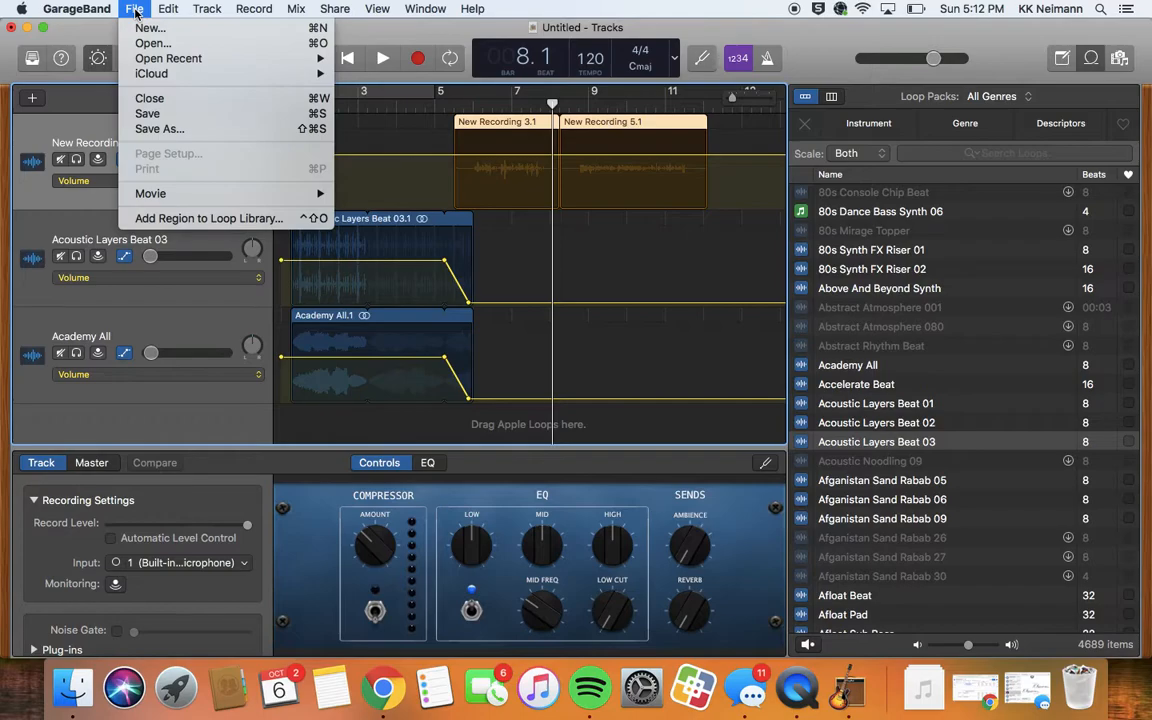
click(150, 129)
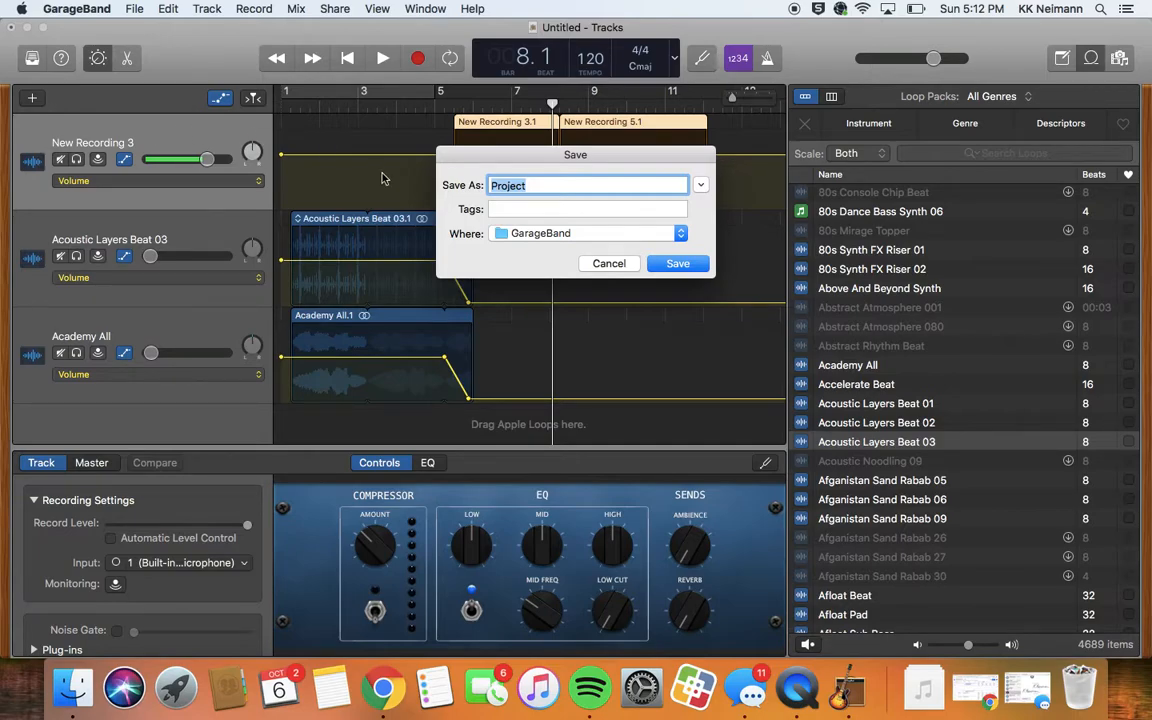
click(533, 185)
key(BackSpace)
key(BackSpace)
key(BackSpace)
key(BackSpace)
text(dcast Project 2019)
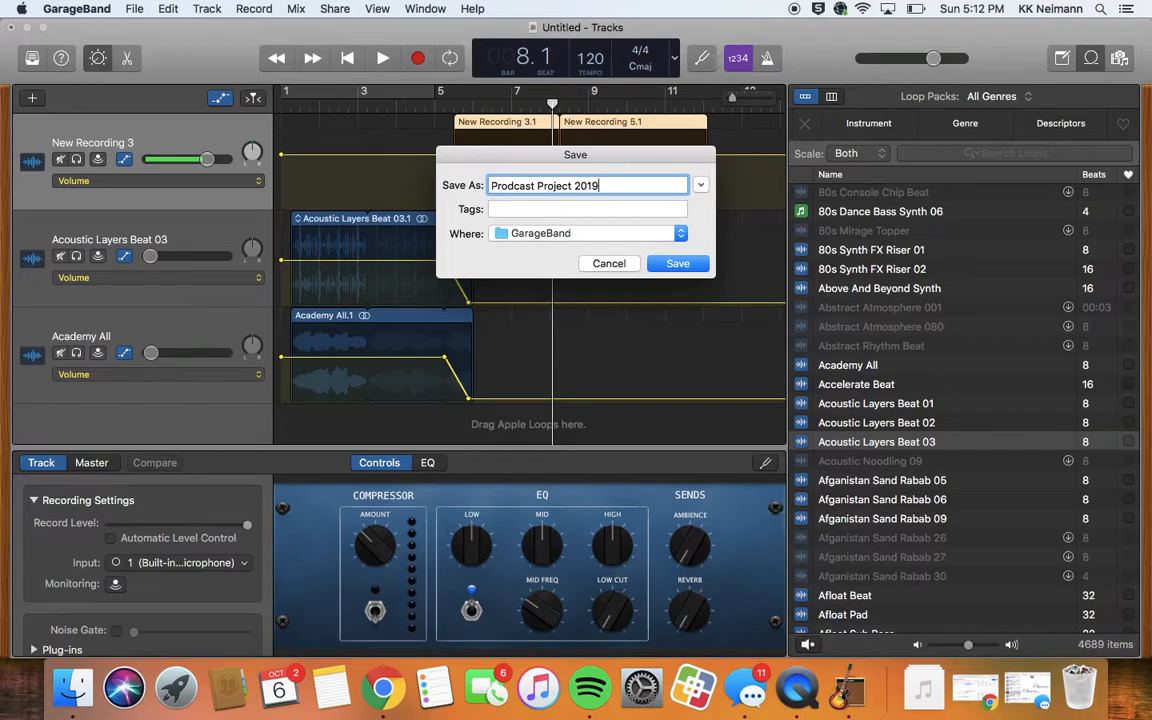
text( Neimann)
click(676, 262)
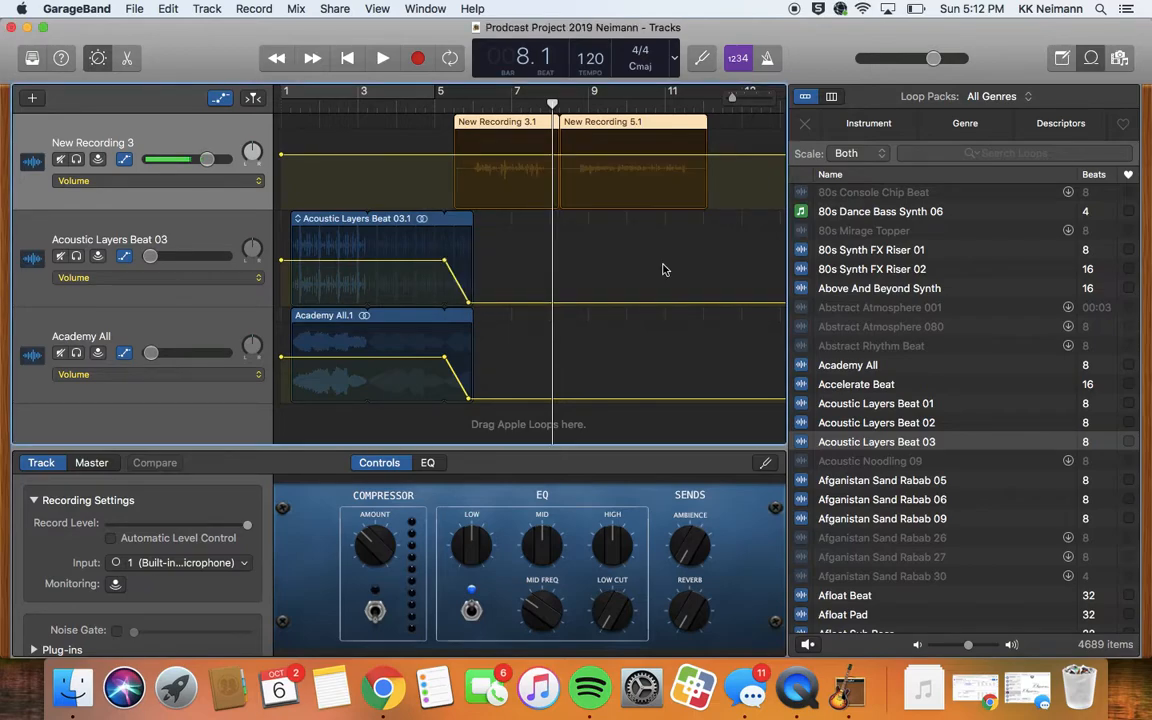